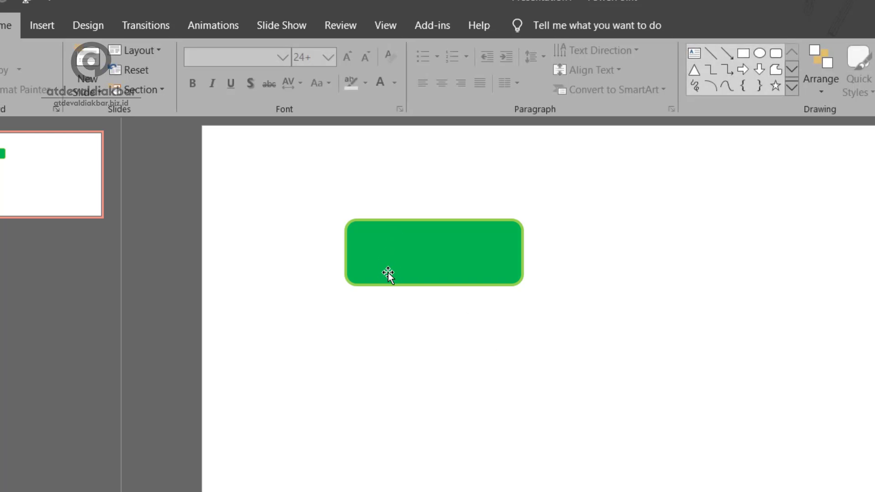
Step: Label the green rounded rectangle with the text "INI TOMBOL"
{"action": "left_click", "coordinate": [39, 28]}
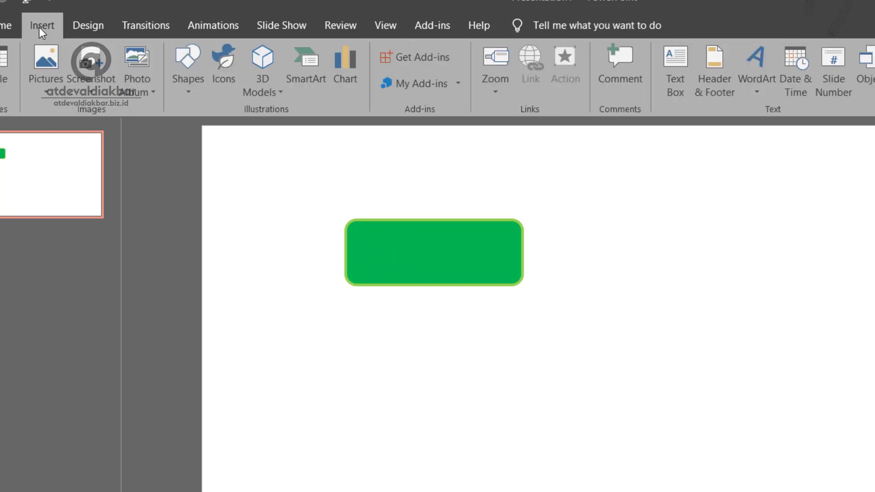
{"action": "left_click", "coordinate": [436, 250]}
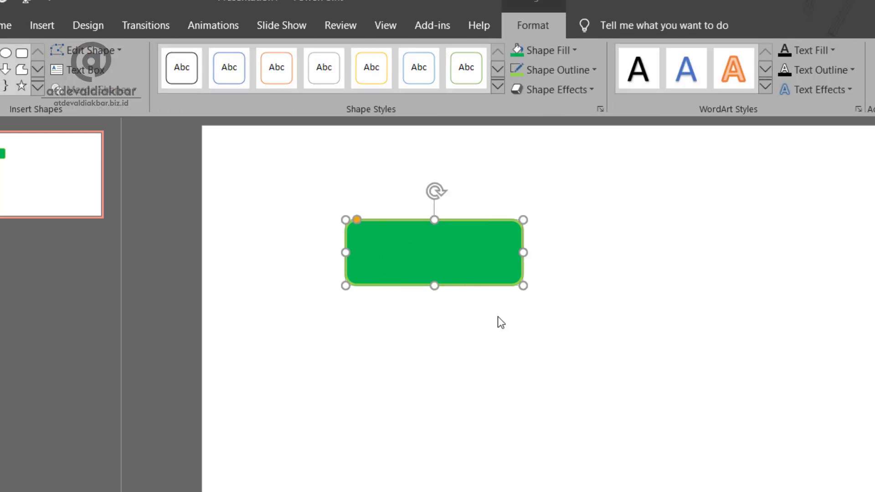
{"action": "type", "text": "INI TOMBOL"}
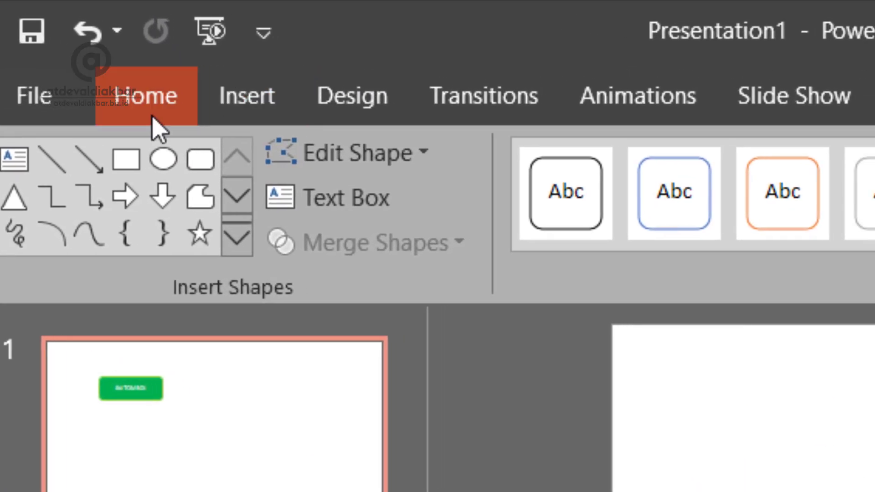
Step: Format the button's text in bold Arial and move the button to about the middle of the slide
{"action": "left_click", "coordinate": [7, 28]}
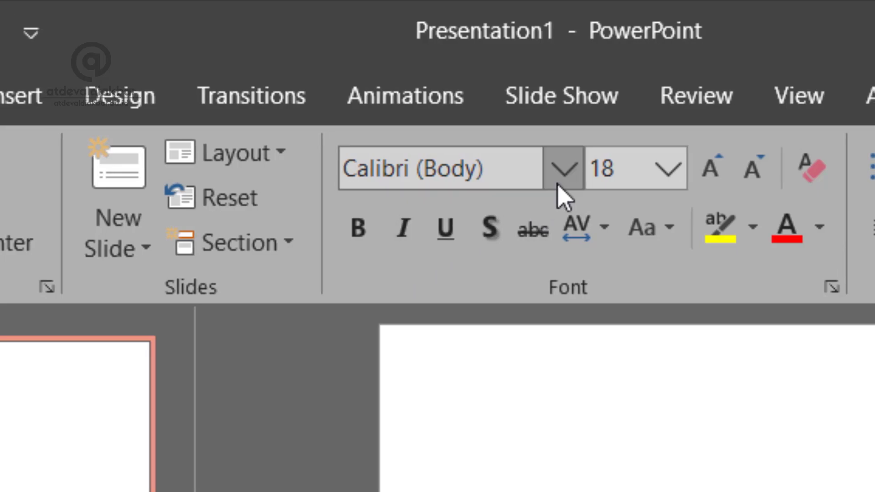
{"action": "left_click", "coordinate": [559, 183]}
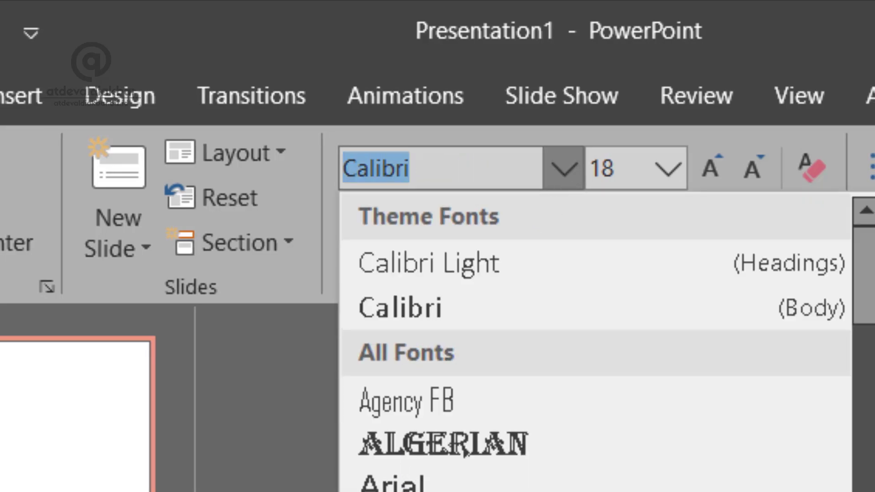
{"action": "left_click", "coordinate": [392, 482]}
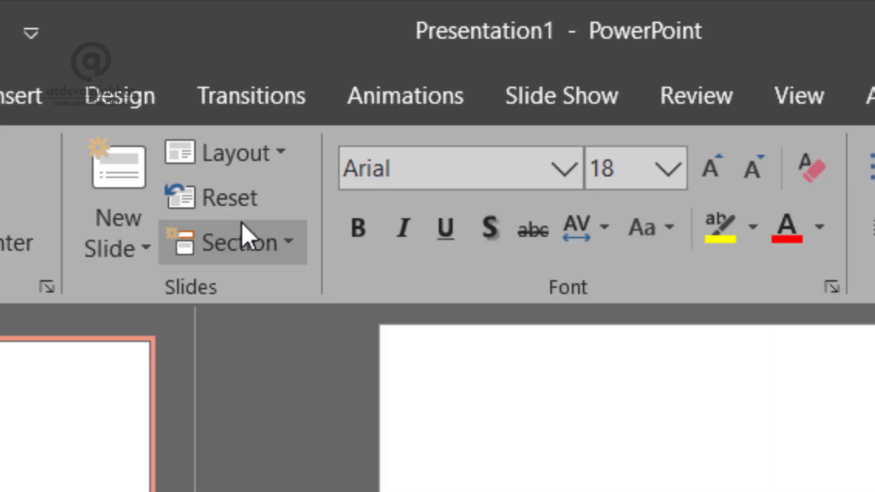
{"action": "left_click", "coordinate": [355, 242]}
{"action": "left_click", "coordinate": [415, 491]}
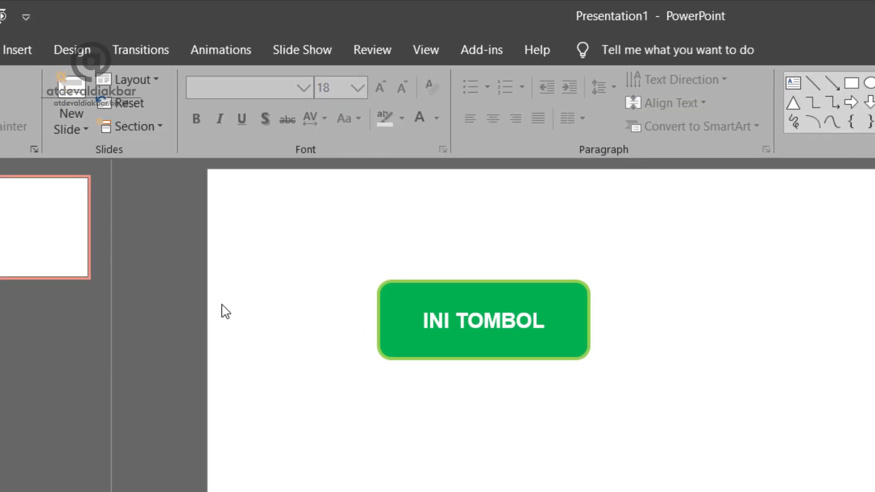
{"action": "left_click", "coordinate": [493, 364]}
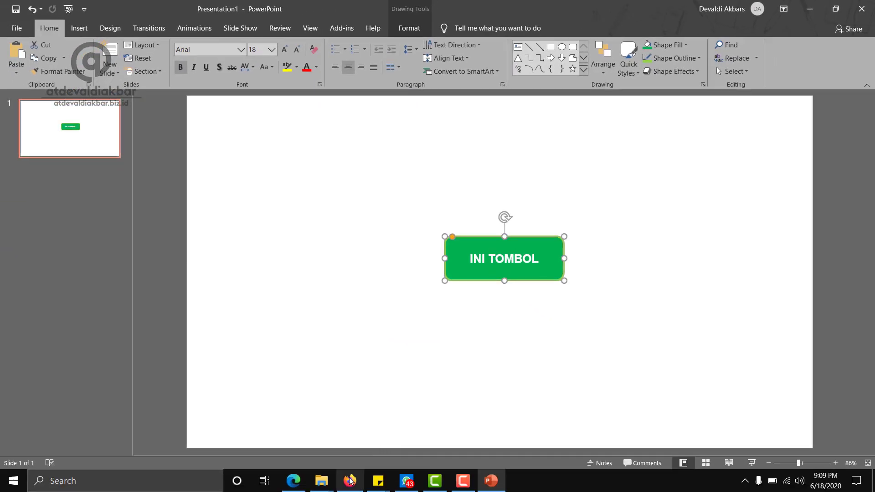
Step: Switch to Firefox and search Flaticon's icons for "light"
{"action": "left_click", "coordinate": [350, 481]}
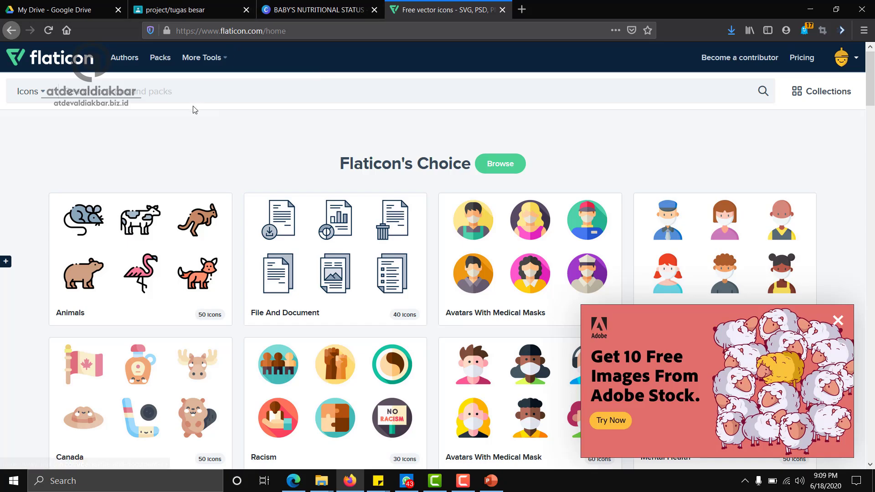
{"action": "scroll", "coordinate": [200, 114], "scroll_direction": "down", "scroll_amount": 9}
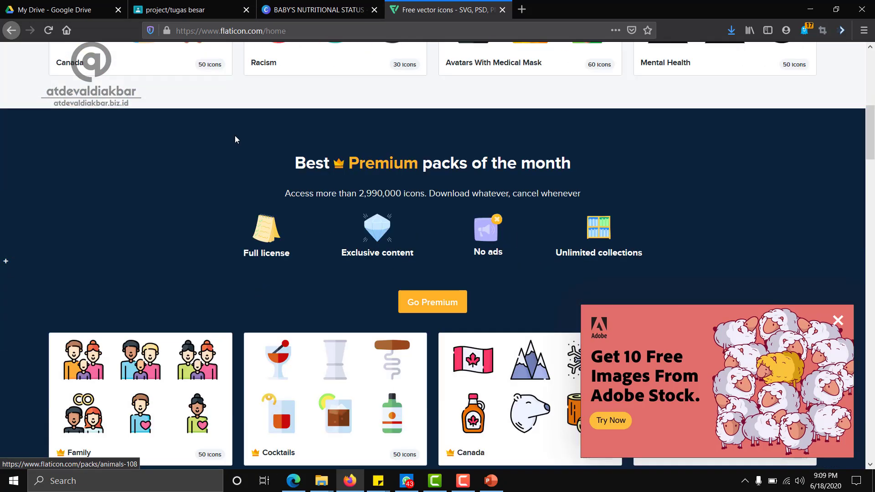
{"action": "scroll", "coordinate": [235, 139], "scroll_direction": "down", "scroll_amount": 7}
{"action": "scroll", "coordinate": [218, 114], "scroll_direction": "up", "scroll_amount": 16}
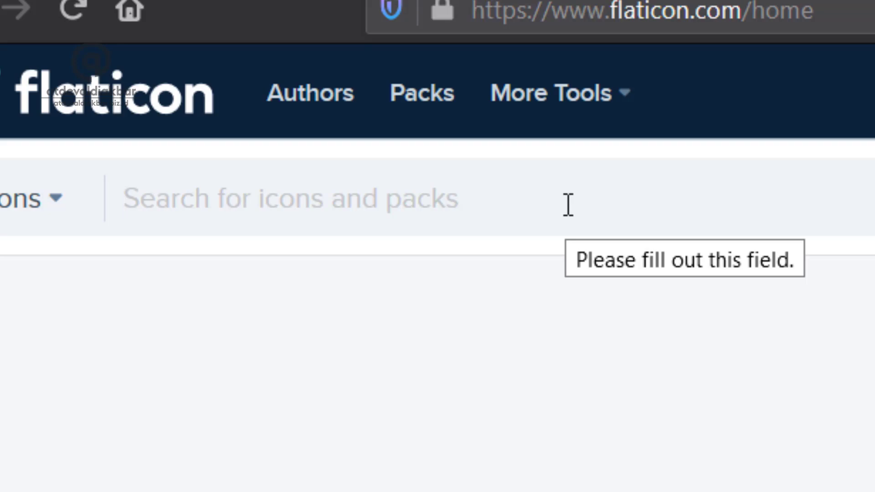
{"action": "type", "text": "ligh"}
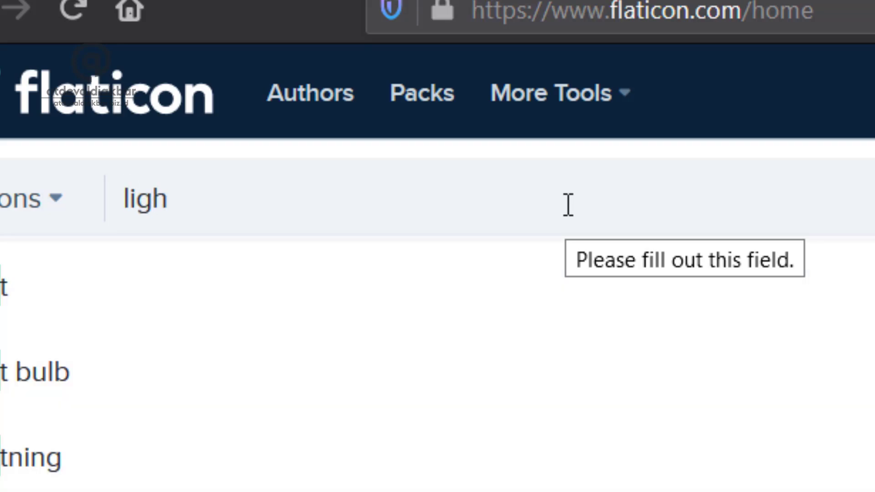
{"action": "key", "text": "Down"}
{"action": "key", "text": "Return"}
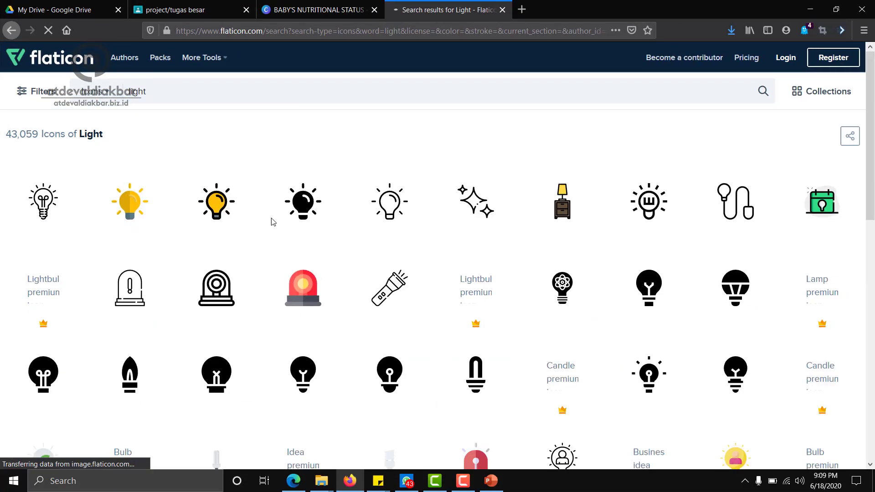
Step: Browse the light icon results and open the free red siren icon
{"action": "scroll", "coordinate": [281, 228], "scroll_direction": "down", "scroll_amount": 5}
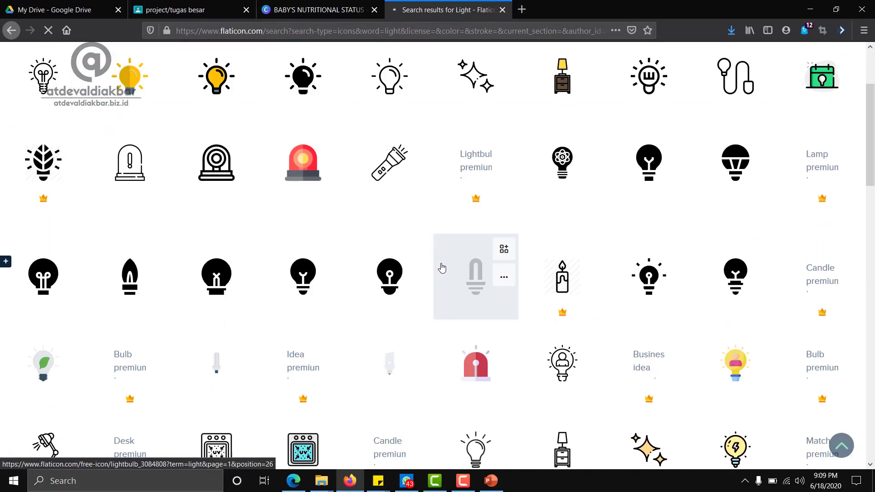
{"action": "scroll", "coordinate": [460, 291], "scroll_direction": "down", "scroll_amount": 2}
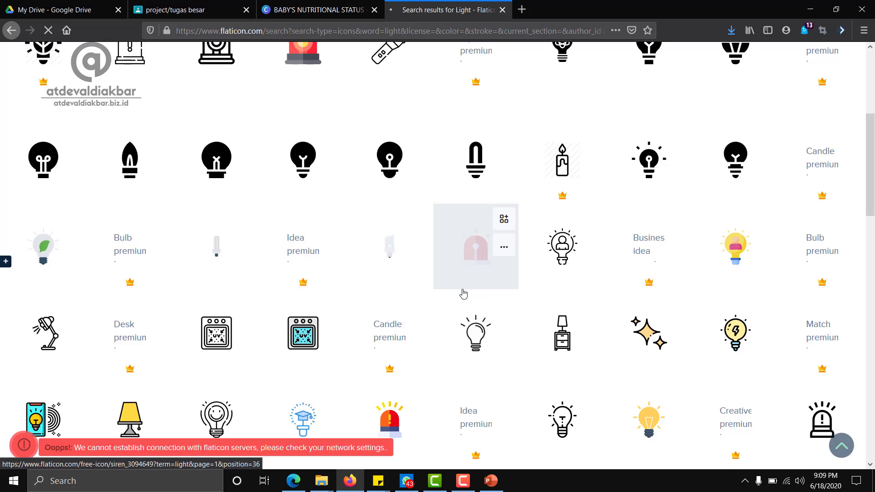
{"action": "scroll", "coordinate": [463, 294], "scroll_direction": "up", "scroll_amount": 8}
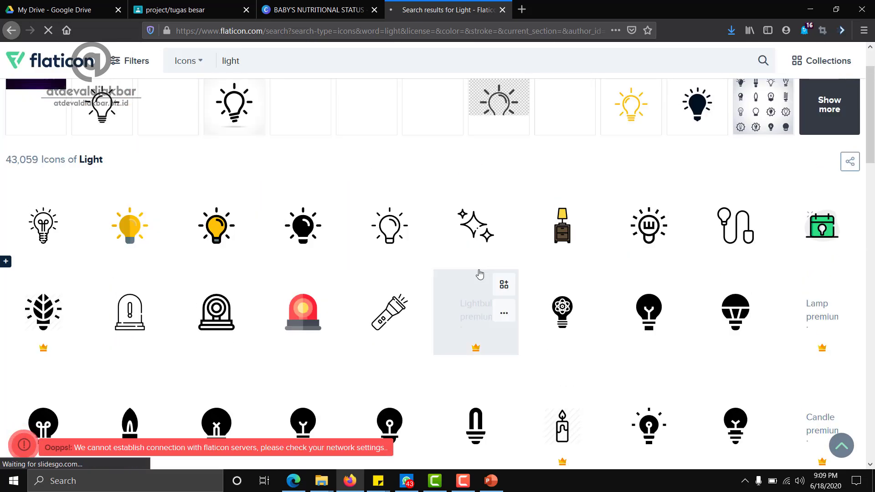
{"action": "scroll", "coordinate": [423, 260], "scroll_direction": "down", "scroll_amount": 4}
{"action": "scroll", "coordinate": [423, 260], "scroll_direction": "down", "scroll_amount": 3}
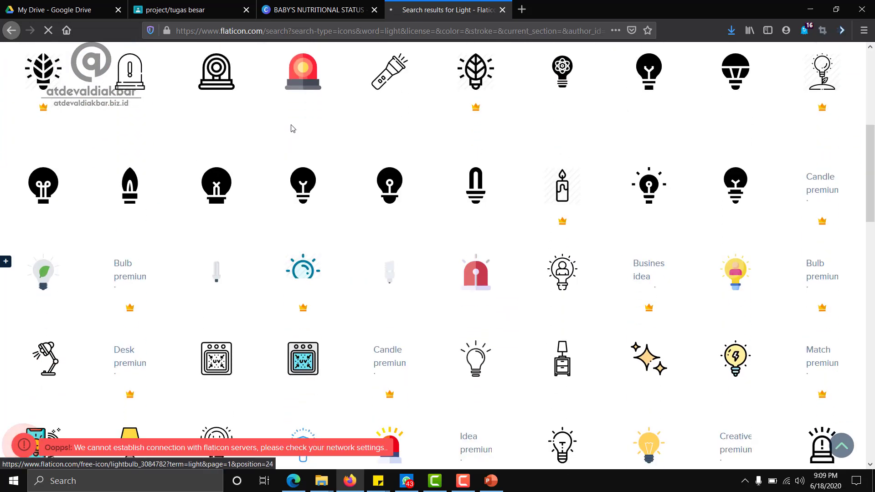
{"action": "left_click", "coordinate": [466, 285]}
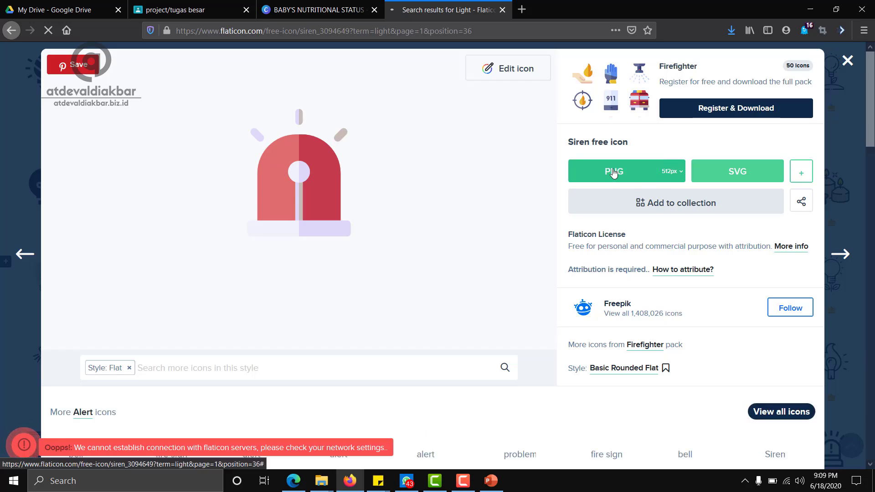
Step: Download the siren icon for free as a 512px PNG and save the file alert.png
{"action": "left_click", "coordinate": [676, 176]}
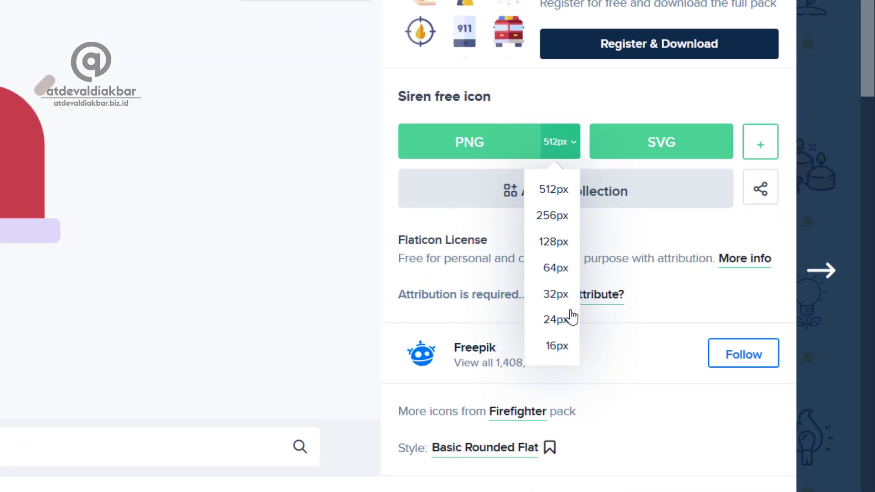
{"action": "left_click", "coordinate": [490, 154]}
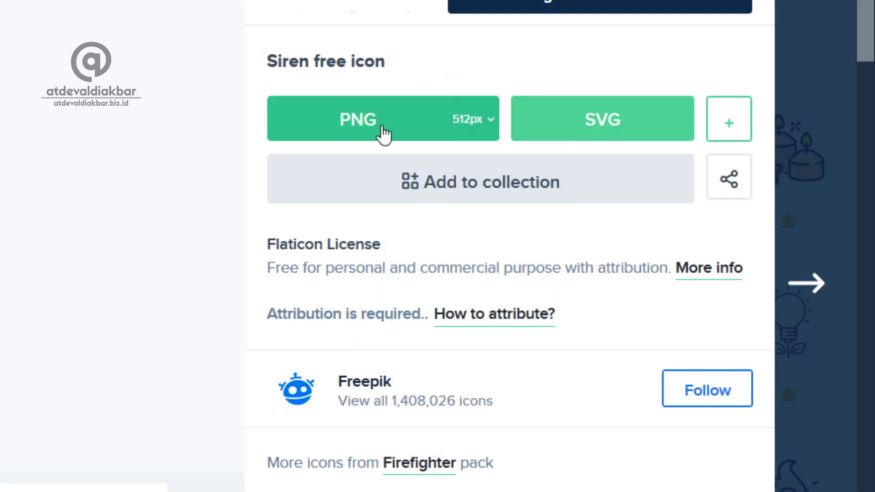
{"action": "left_click", "coordinate": [377, 135]}
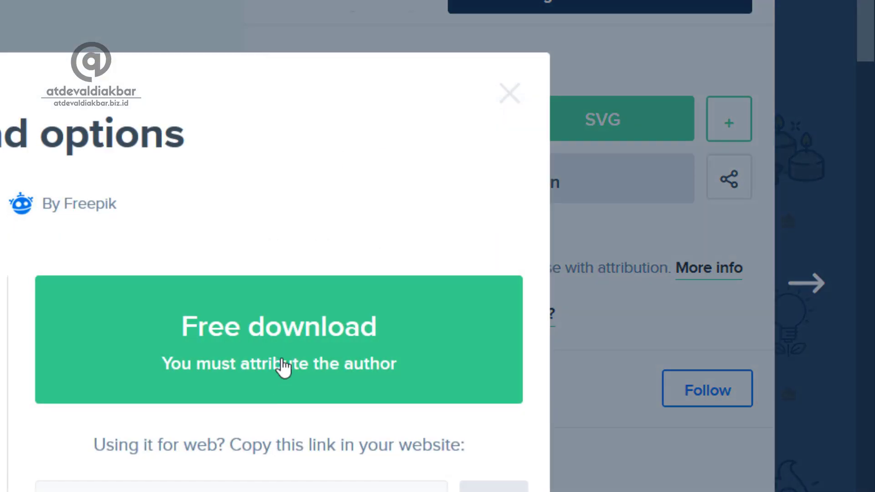
{"action": "left_click", "coordinate": [283, 362]}
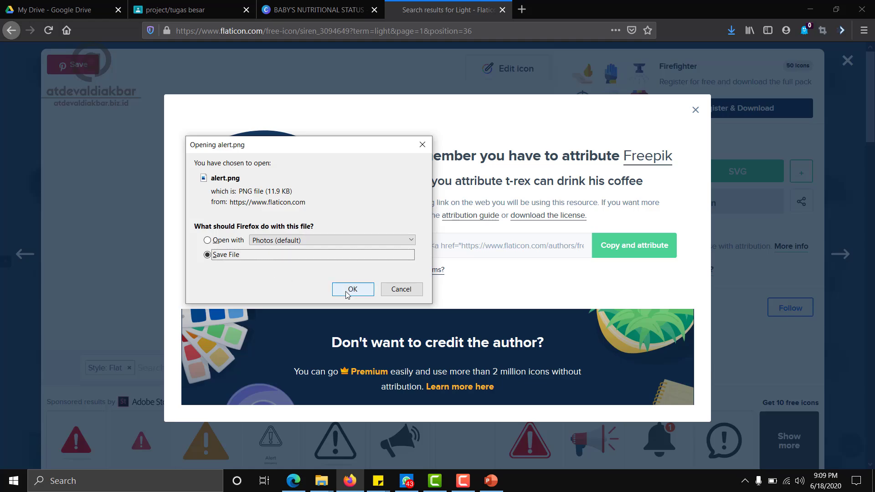
{"action": "left_click", "coordinate": [353, 289]}
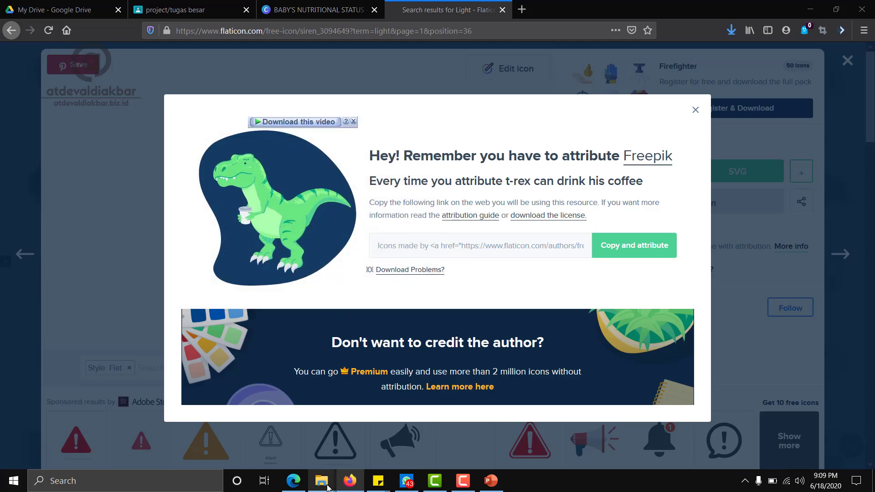
Step: Insert alert.png from the Downloads folder into the PowerPoint slide and shrink it to 1.24" by 1.24" to the left of the button
{"action": "mouse_move", "coordinate": [321, 481]}
{"action": "left_click", "coordinate": [291, 428]}
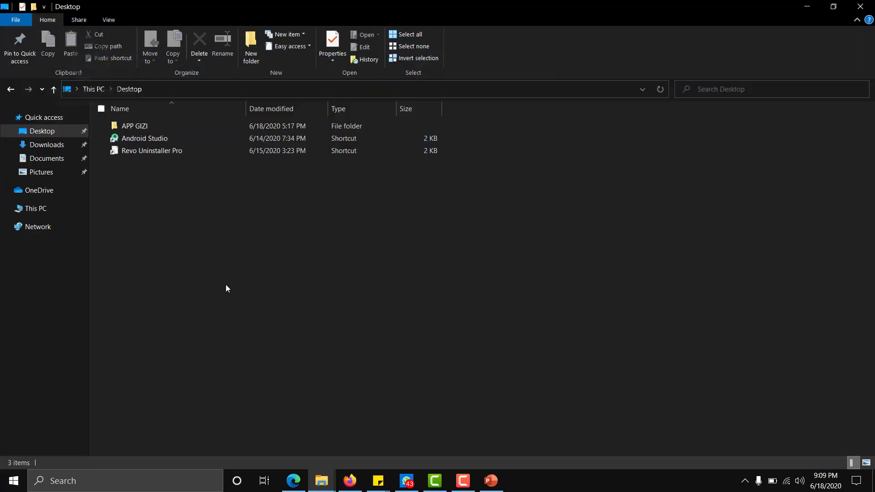
{"action": "left_click", "coordinate": [43, 145]}
{"action": "left_click", "coordinate": [134, 142]}
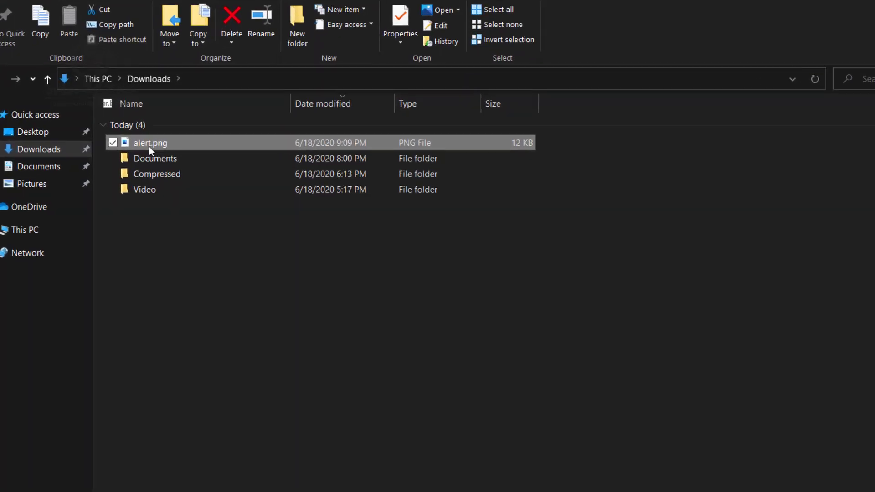
{"action": "left_click_drag", "start_coordinate": [226, 163], "coordinate": [459, 381]}
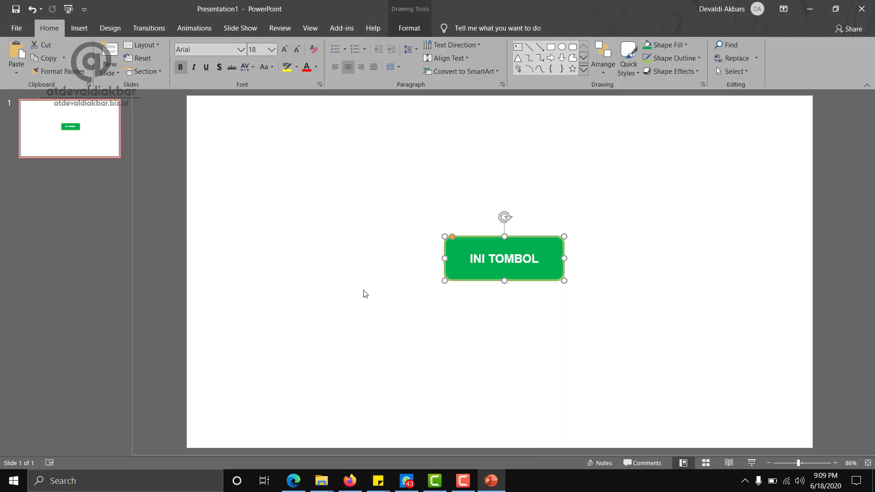
{"action": "left_click_drag", "start_coordinate": [365, 294], "coordinate": [329, 348]}
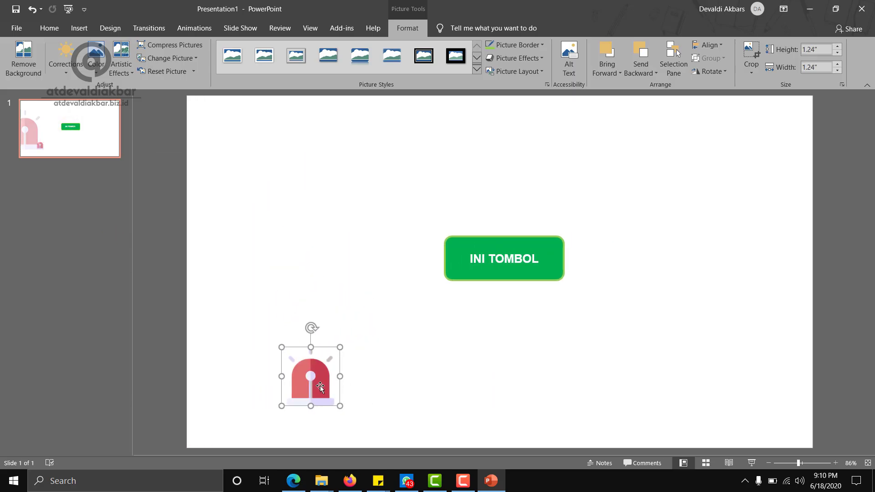
{"action": "left_click_drag", "start_coordinate": [321, 387], "coordinate": [321, 254]}
Step: Right-align the "INI TOMBOL" text inside the green button
{"action": "left_click", "coordinate": [485, 259]}
{"action": "double_click", "coordinate": [485, 258]}
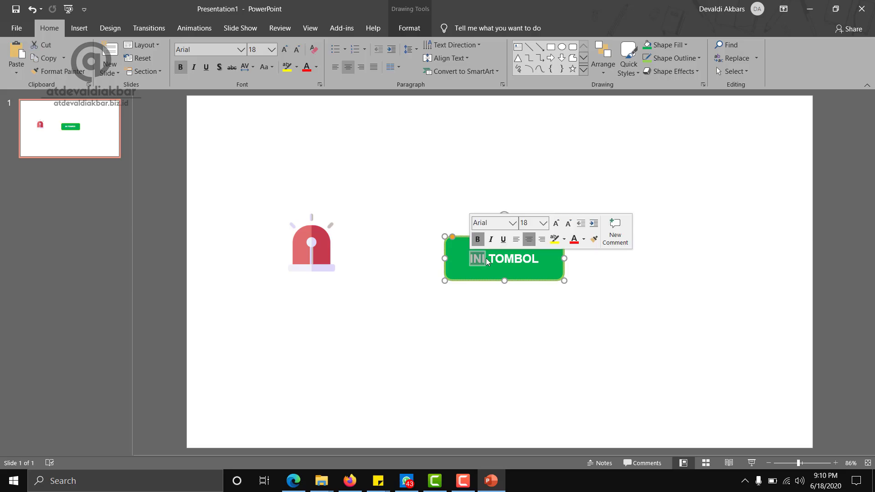
{"action": "left_click", "coordinate": [464, 246]}
{"action": "left_click", "coordinate": [361, 67]}
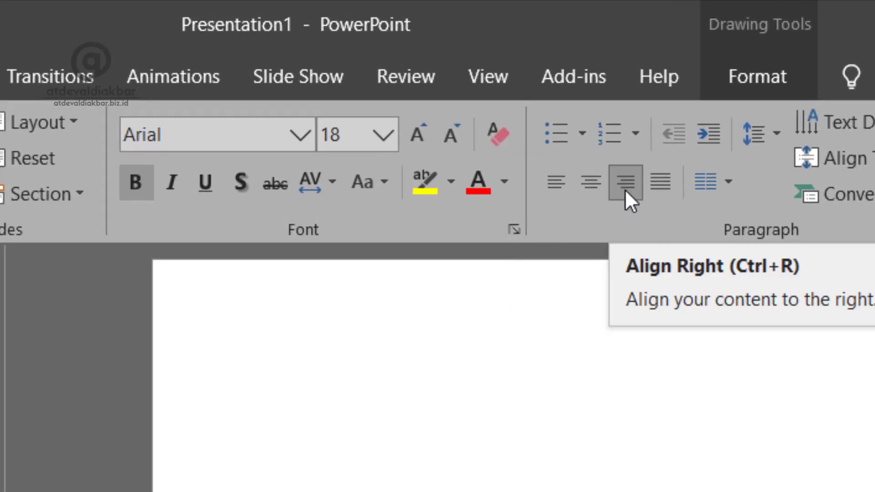
{"action": "left_click", "coordinate": [578, 385]}
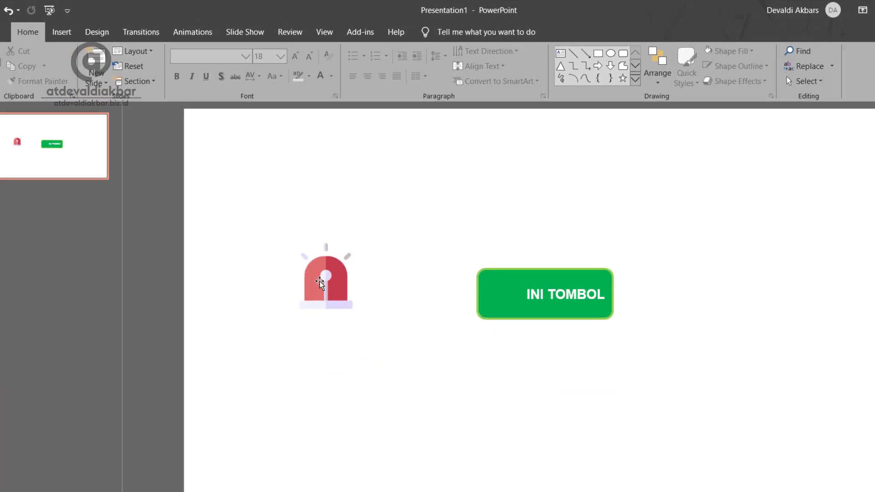
Step: Place the siren icon over the left part of the green button and shrink it to fit beside the text
{"action": "left_click_drag", "start_coordinate": [321, 284], "coordinate": [443, 318]}
{"action": "left_click_drag", "start_coordinate": [417, 279], "coordinate": [468, 265]}
{"action": "left_click", "coordinate": [383, 247]}
Step: Group the siren icon with the green button and select the resulting group
{"action": "left_click_drag", "start_coordinate": [382, 199], "coordinate": [711, 383]}
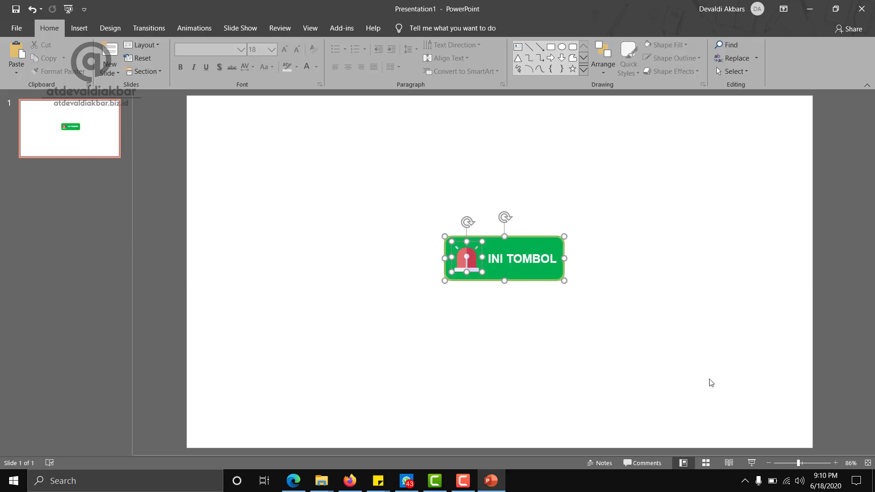
{"action": "right_click", "coordinate": [530, 267]}
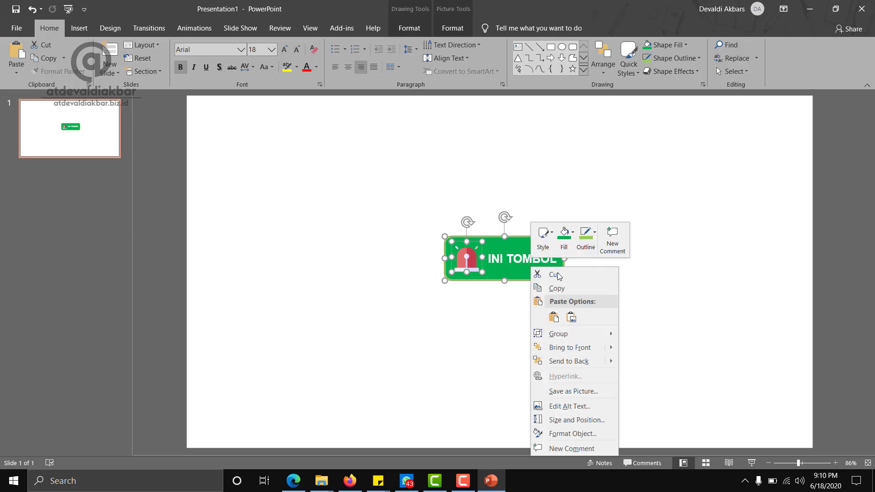
{"action": "mouse_move", "coordinate": [568, 334]}
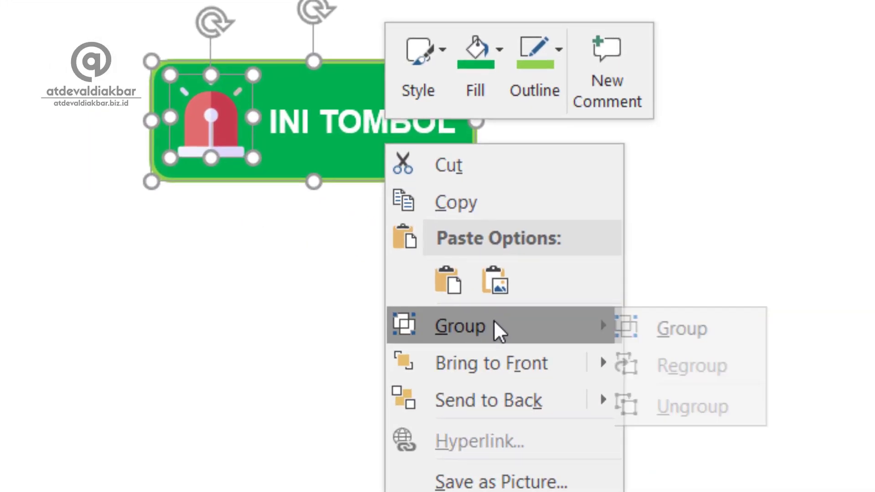
{"action": "left_click", "coordinate": [693, 329]}
{"action": "left_click", "coordinate": [566, 295]}
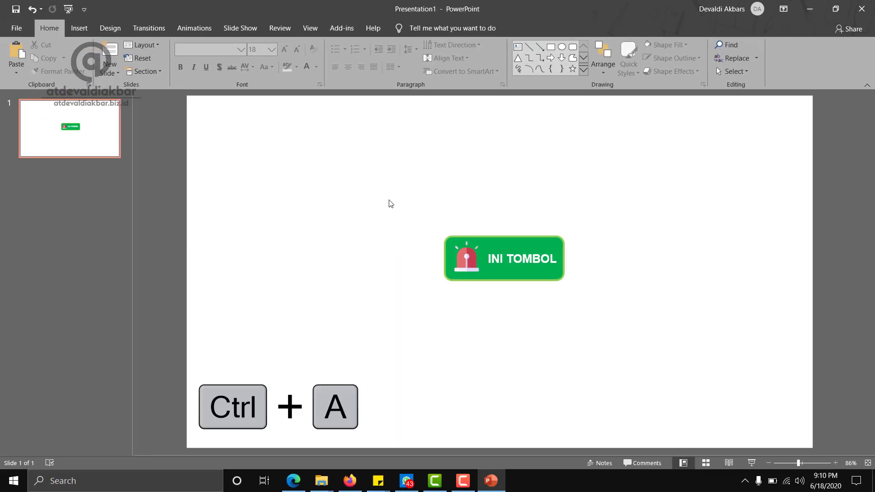
{"action": "key", "text": "ctrl+a"}
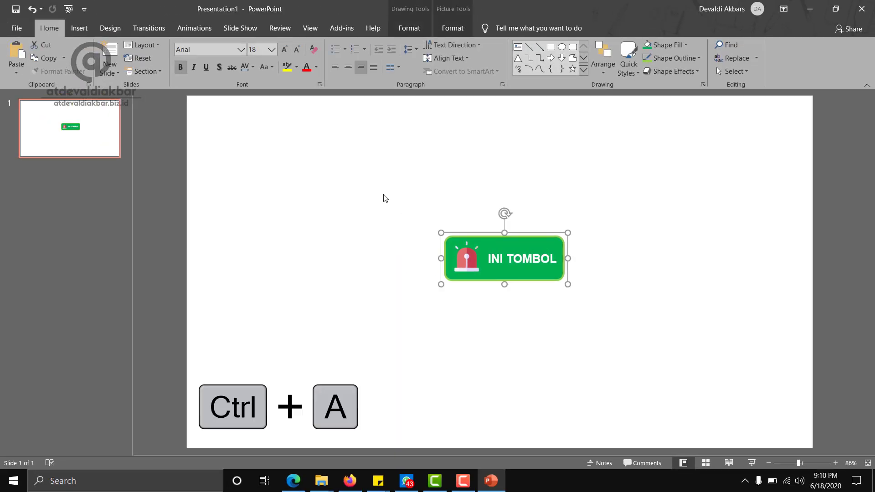
Step: Save the grouped siren button as a PNG picture named btn_ku in the Downloads folder
{"action": "key", "text": "ctrl+g"}
{"action": "right_click", "coordinate": [467, 253]}
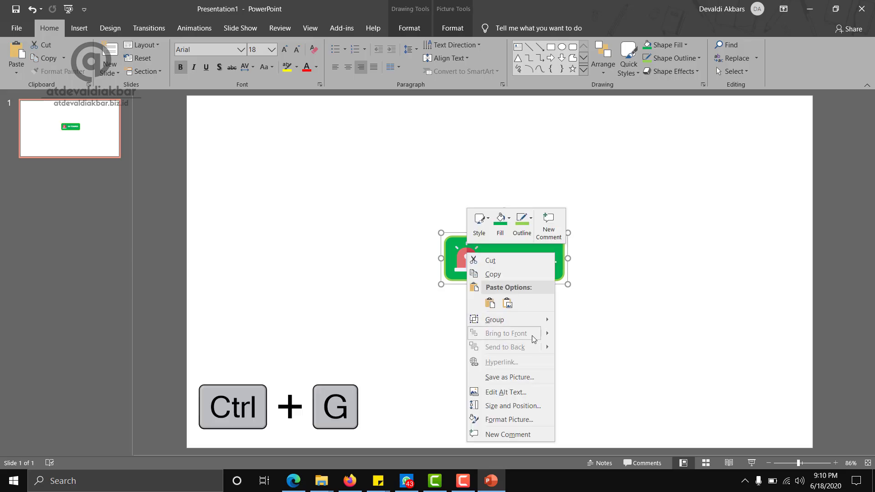
{"action": "left_click", "coordinate": [462, 264]}
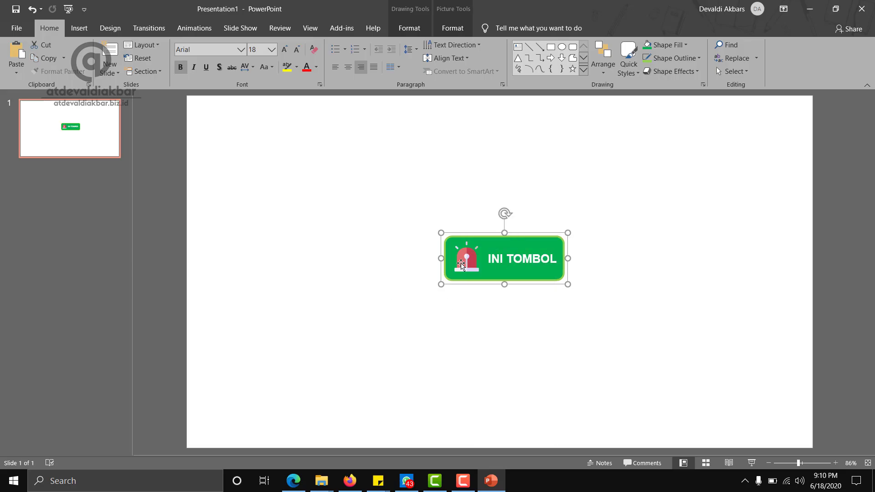
{"action": "right_click", "coordinate": [462, 264]}
{"action": "left_click", "coordinate": [512, 381]}
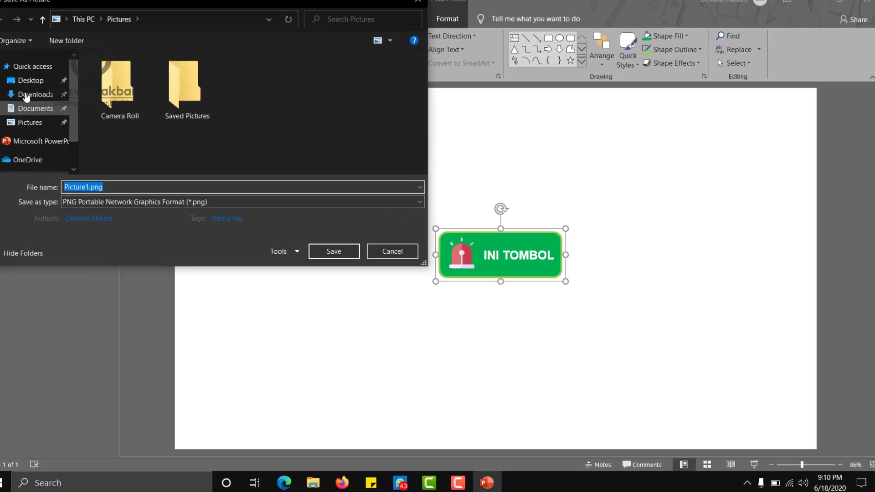
{"action": "left_click", "coordinate": [46, 102]}
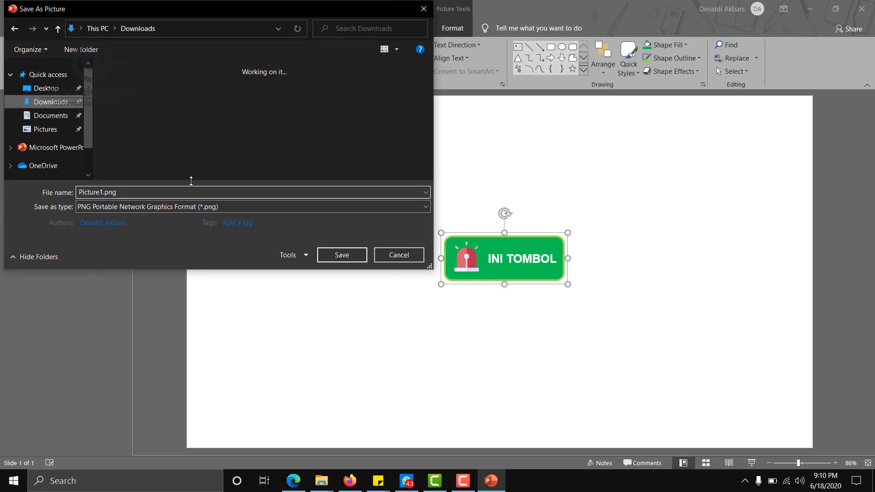
{"action": "type", "text": "bnt_"}
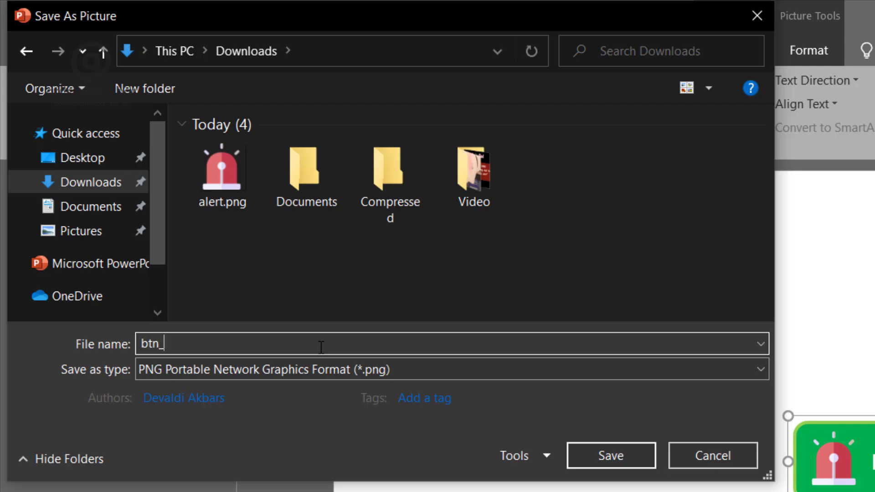
{"action": "key", "text": "Return"}
Step: Open btn_ku.png from the Downloads folder, examine the exported button enlarged, and close the image viewer
{"action": "mouse_move", "coordinate": [321, 481]}
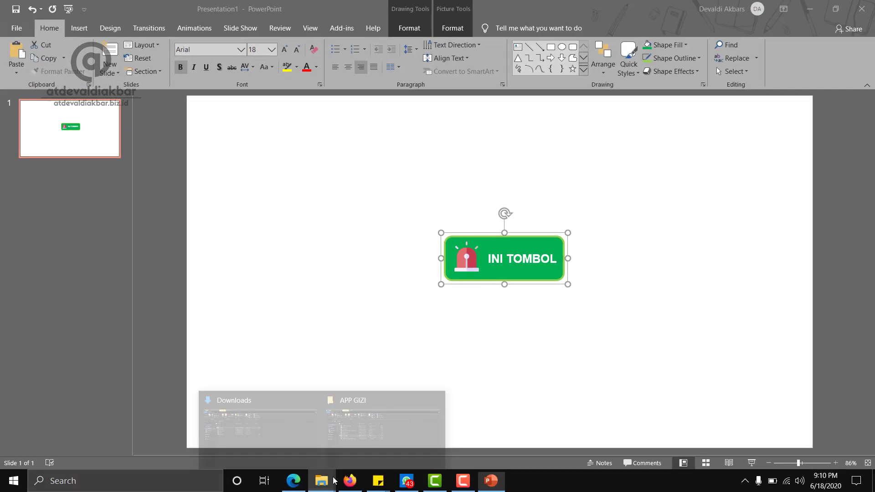
{"action": "left_click", "coordinate": [273, 426]}
{"action": "double_click", "coordinate": [136, 193]}
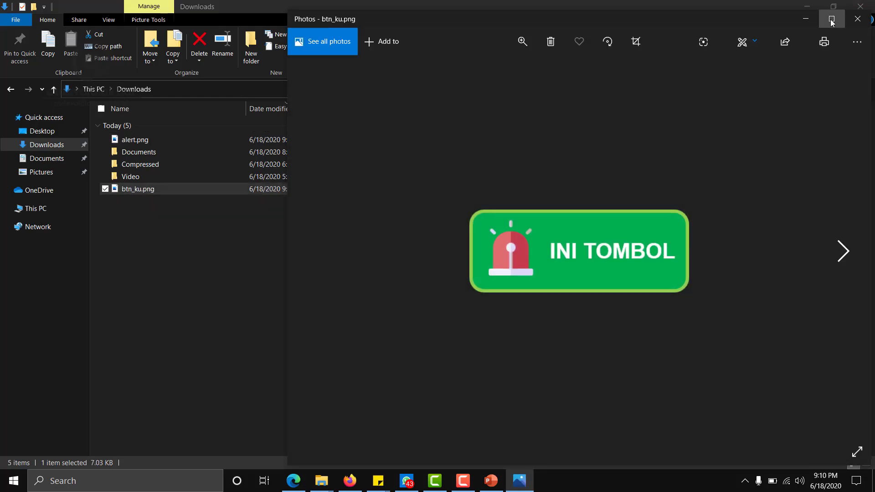
{"action": "left_click", "coordinate": [832, 19]}
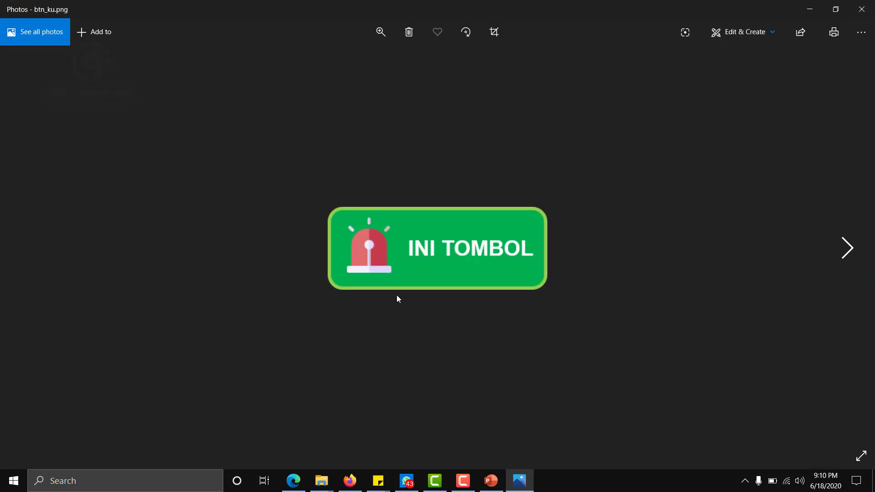
{"action": "scroll", "coordinate": [420, 258], "scroll_direction": "up", "scroll_amount": 3}
{"action": "scroll", "coordinate": [420, 258], "scroll_direction": "down", "scroll_amount": 3}
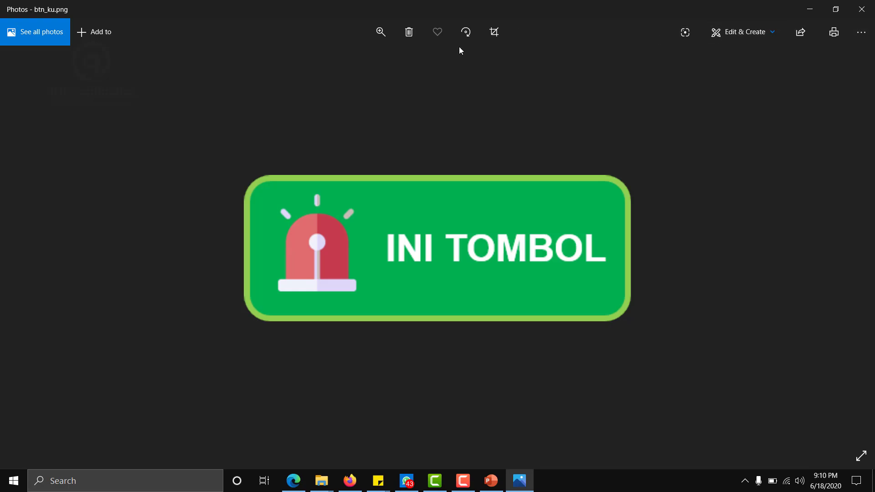
{"action": "double_click", "coordinate": [505, 5]}
{"action": "left_click", "coordinate": [684, 52]}
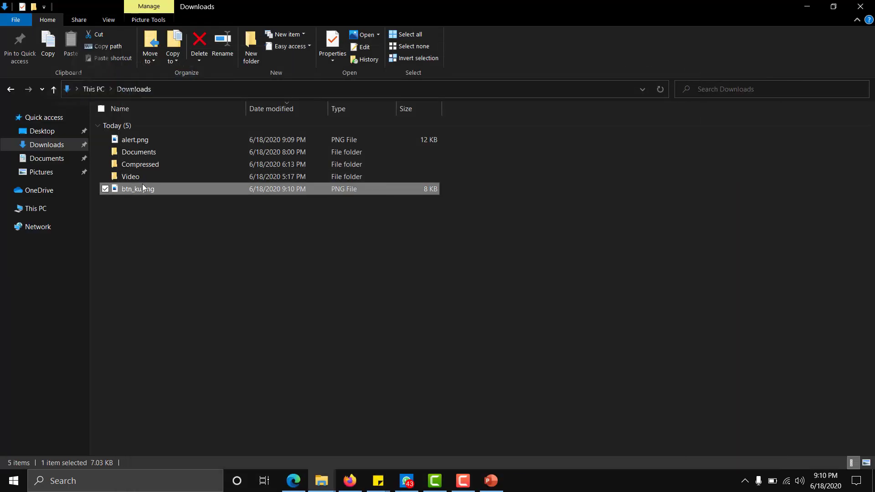
Step: Delete alert.png and btn_ku.png from the Downloads folder and close the PowerPoint presentation without saving it
{"action": "left_click", "coordinate": [126, 140], "text": "ctrl"}
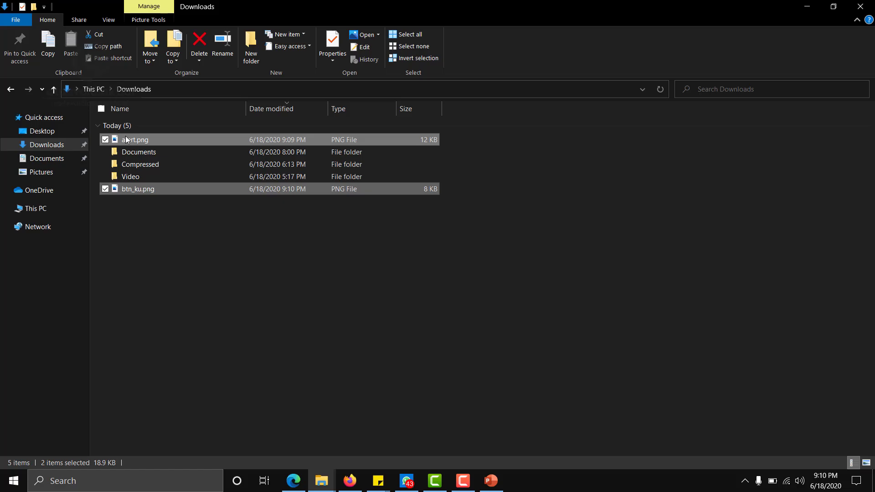
{"action": "key", "text": "Delete"}
{"action": "left_click", "coordinate": [491, 481]}
{"action": "left_click", "coordinate": [861, 9]}
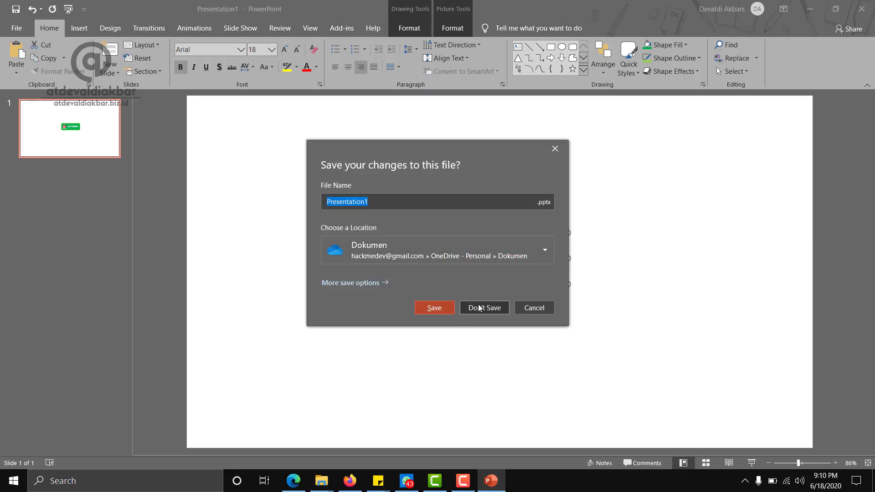
{"action": "left_click", "coordinate": [480, 308]}
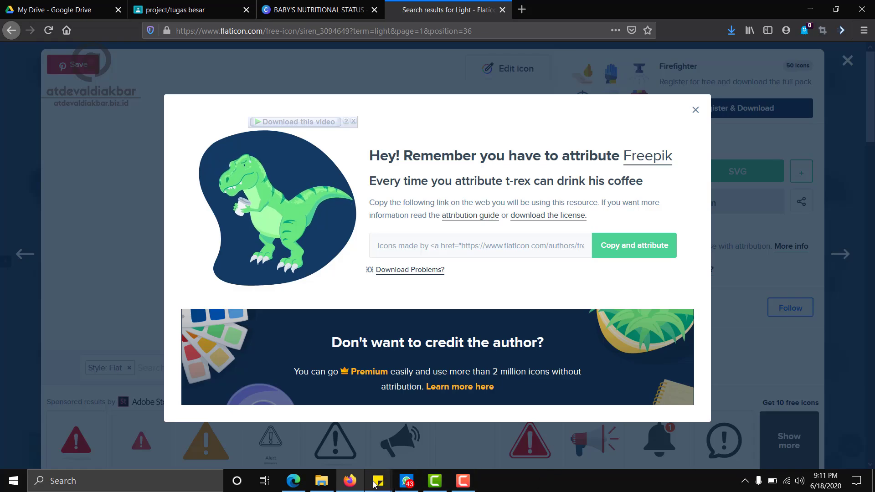
Step: View the BABY'S NUTRITIONAL STATUS.png background image from the APP GIZI folder in File Explorer
{"action": "left_click", "coordinate": [322, 481]}
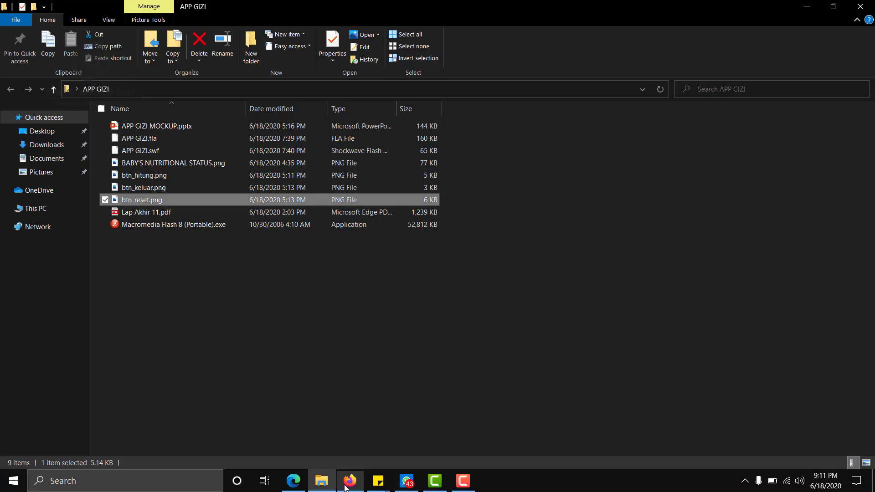
{"action": "left_click", "coordinate": [255, 314]}
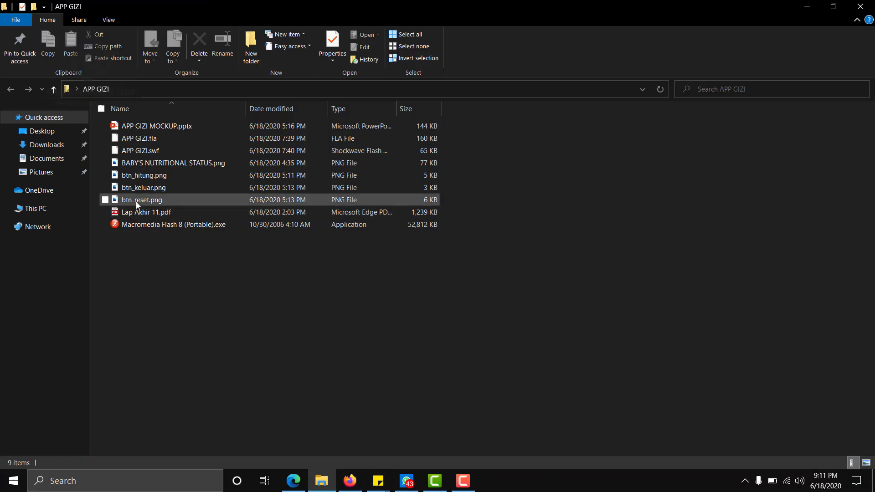
{"action": "double_click", "coordinate": [141, 164]}
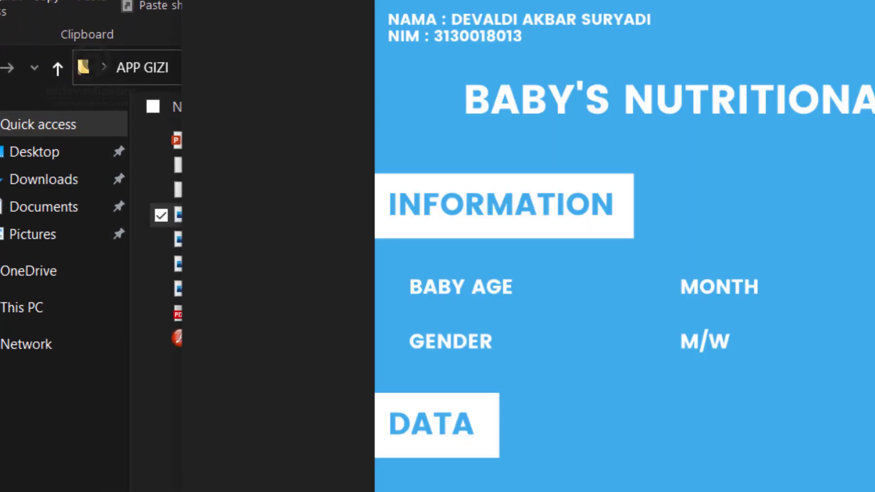
{"action": "key", "text": "alt+F4"}
Step: Launch Macromedia Flash 8 (Portable).exe from the APP GIZI folder
{"action": "left_click", "coordinate": [286, 343]}
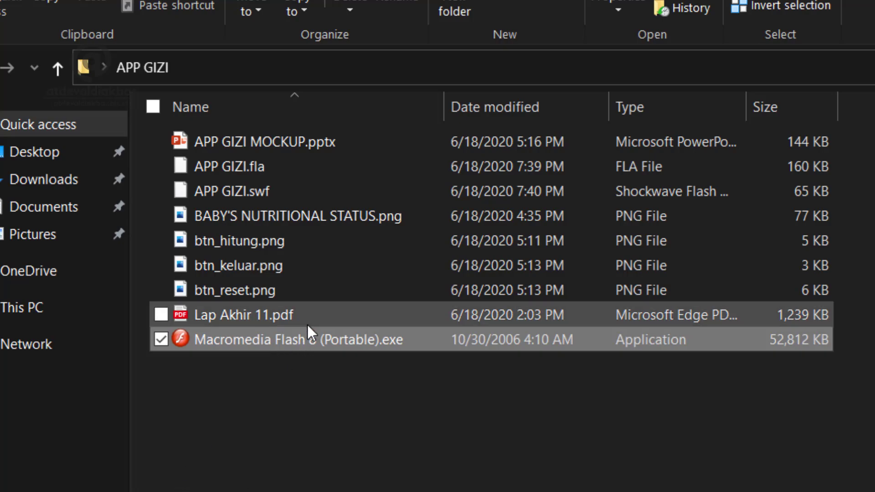
{"action": "double_click", "coordinate": [298, 339]}
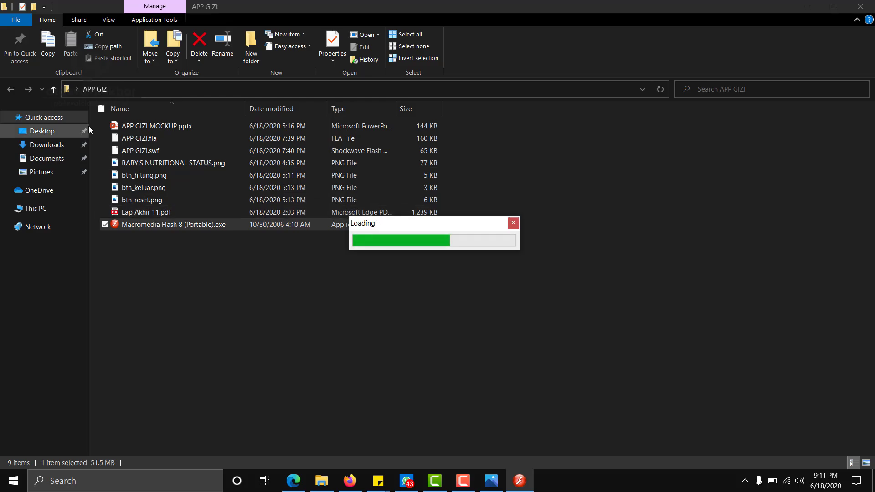
{"action": "left_click", "coordinate": [138, 139]}
{"action": "left_click", "coordinate": [136, 152], "text": "shift"}
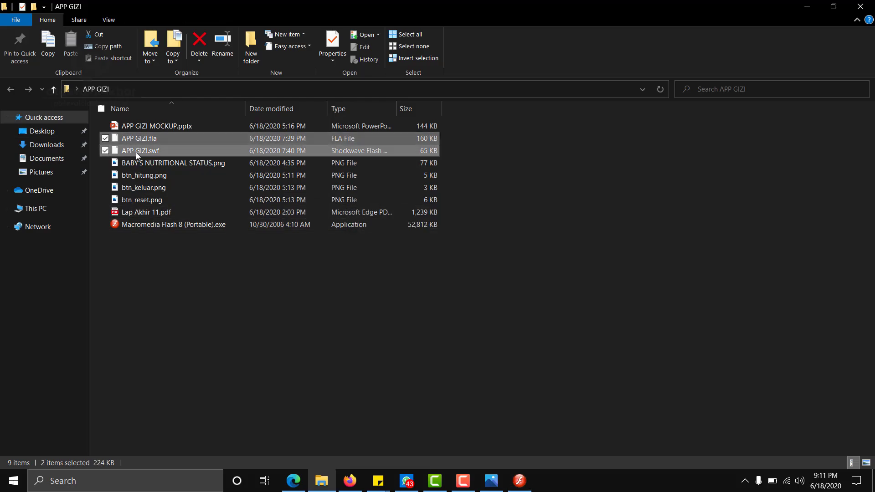
{"action": "left_click", "coordinate": [178, 244]}
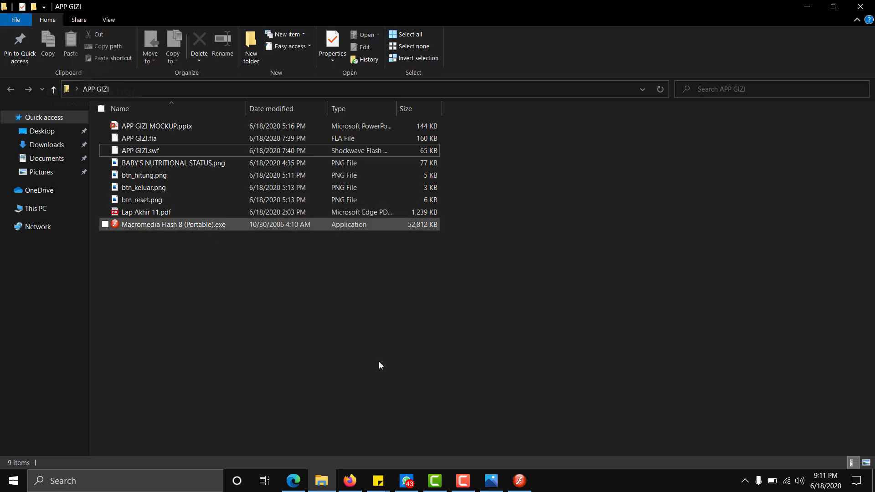
{"action": "left_click", "coordinate": [519, 487]}
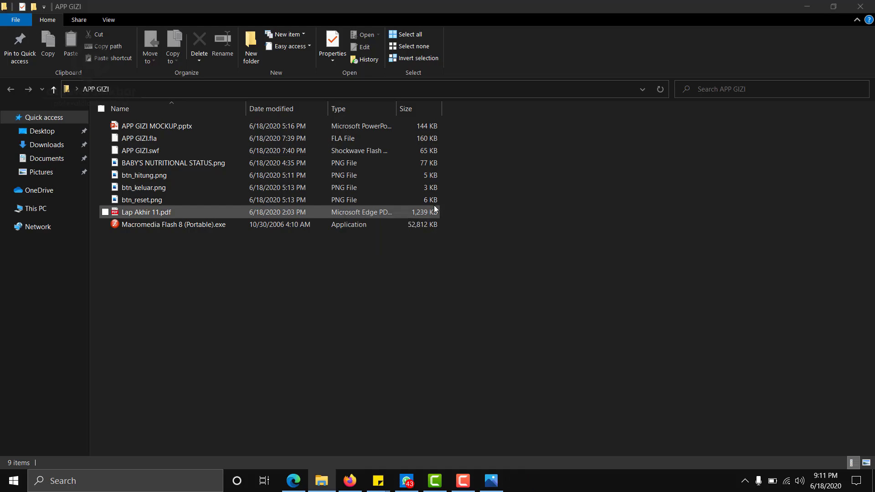
Step: Minimize the open windows and close the BABY'S NUTRITIONAL STATUS.png image preview
{"action": "left_click", "coordinate": [806, 6]}
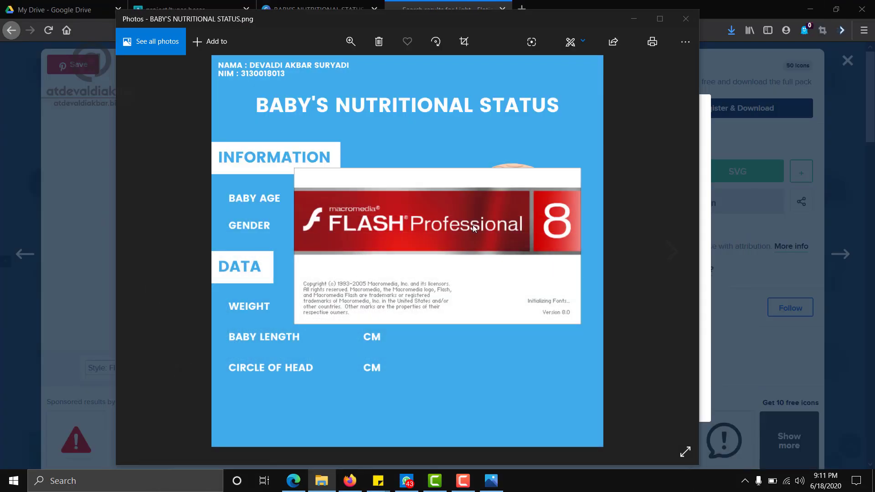
{"action": "key", "text": "super+d"}
{"action": "left_click", "coordinate": [491, 481]}
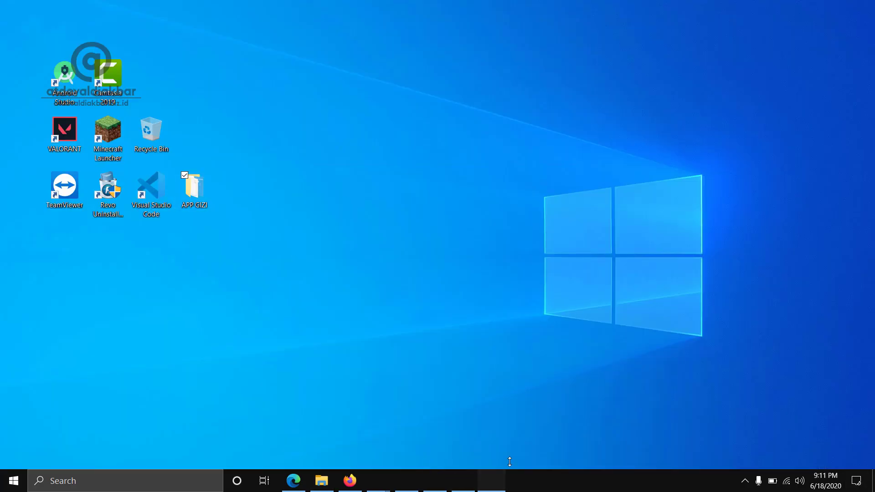
{"action": "left_click", "coordinate": [688, 17]}
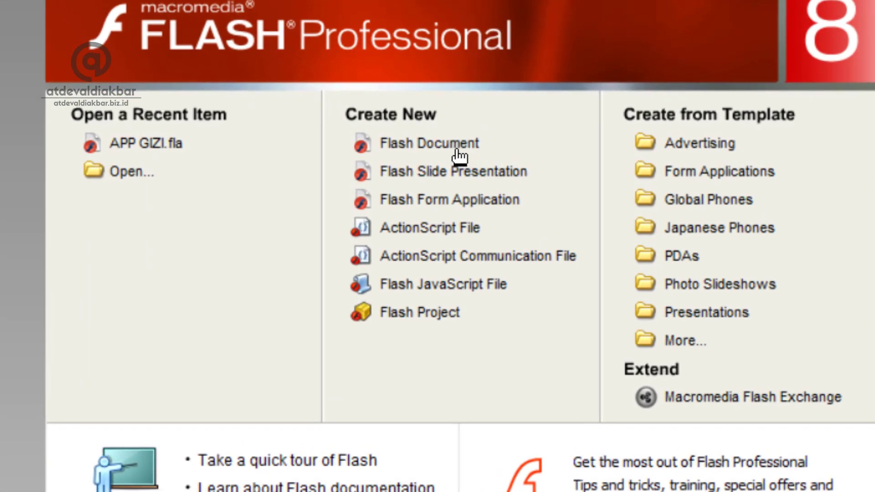
Step: Create a new Flash Document and open its document size settings
{"action": "left_click", "coordinate": [455, 152]}
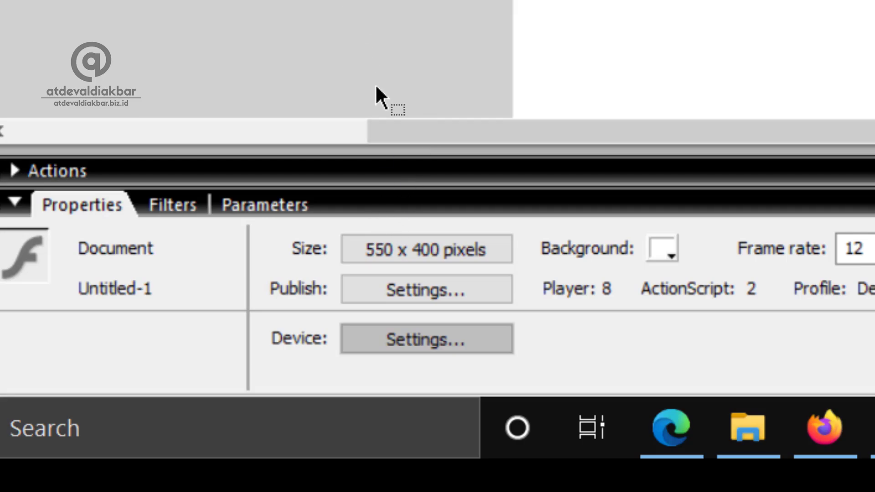
{"action": "left_click", "coordinate": [473, 244]}
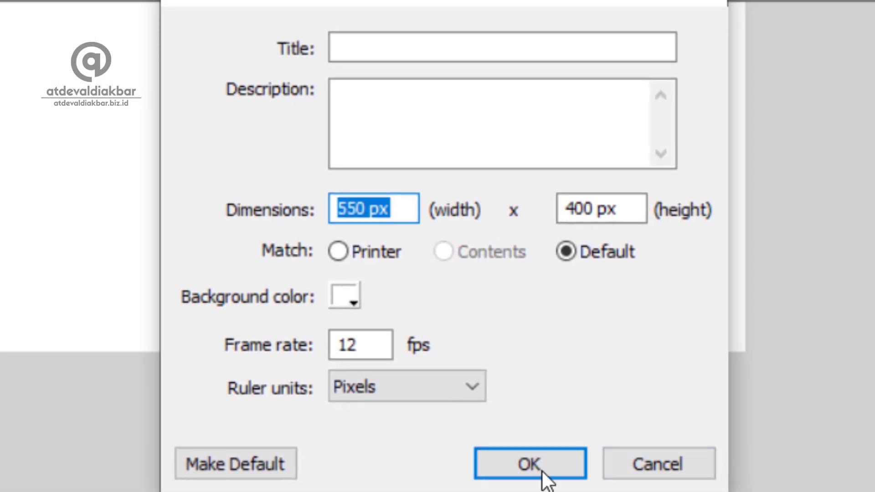
Step: Enter document dimensions of 1080 px width by 1080 px height
{"action": "type", "text": "1080"}
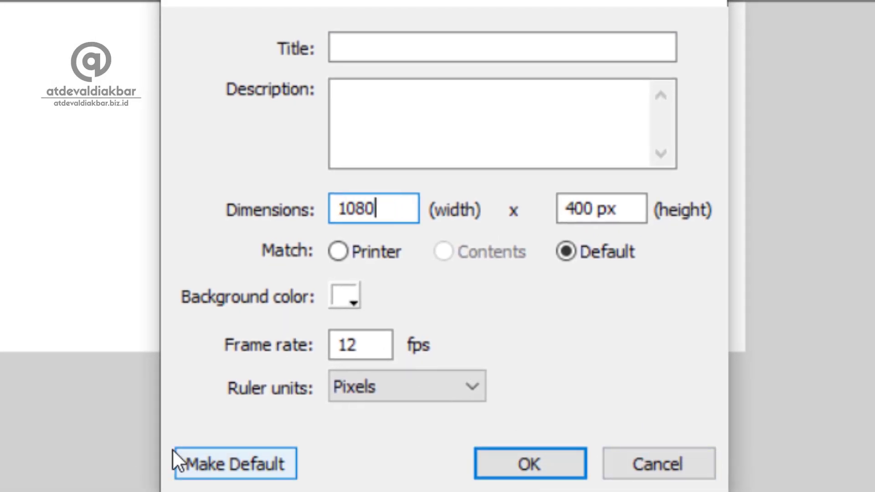
{"action": "key", "text": "Tab"}
{"action": "type", "text": "1080"}
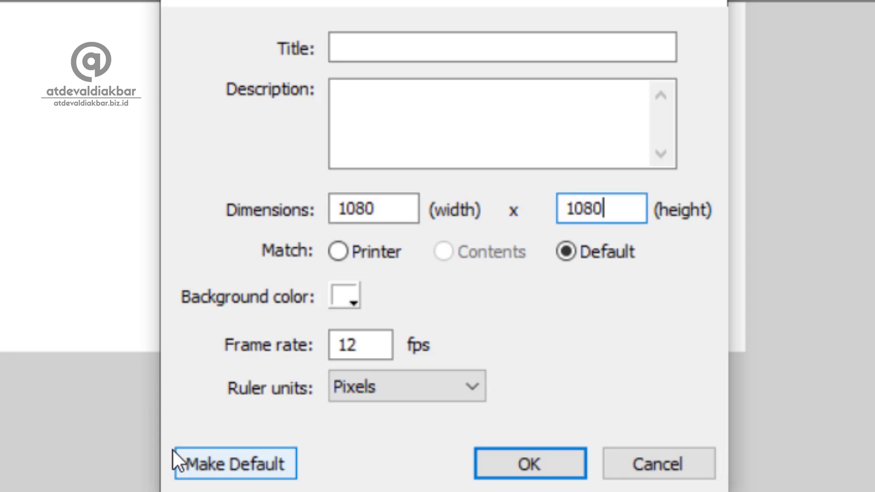
Step: Set the Flash document's dimensions to 612 px width by 612 px height and apply them
{"action": "left_click", "coordinate": [395, 208]}
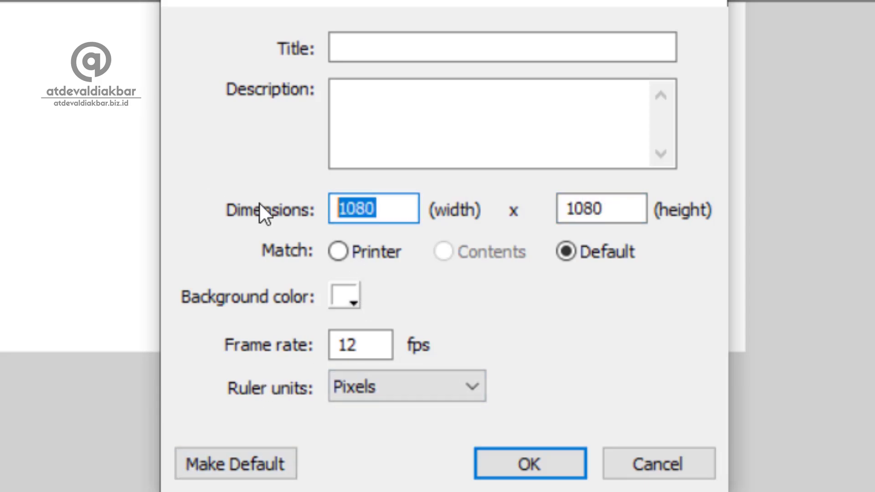
{"action": "key", "text": "BackSpace"}
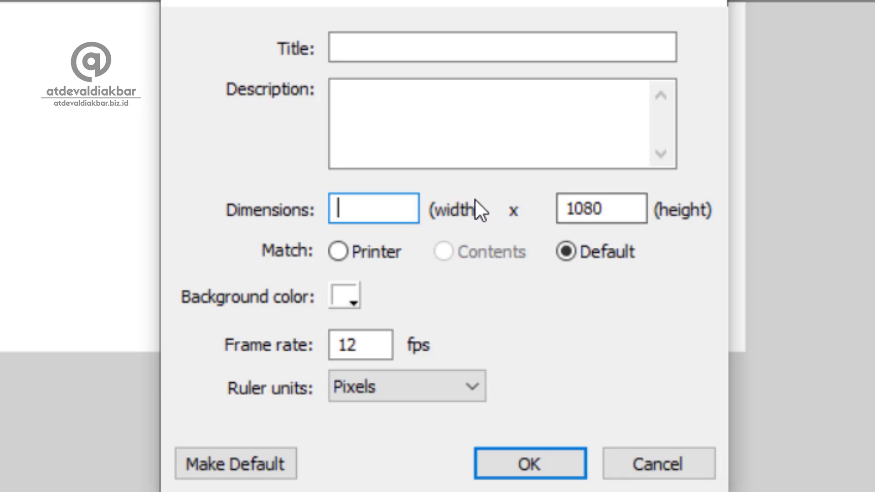
{"action": "type", "text": "612"}
{"action": "left_click", "coordinate": [647, 207]}
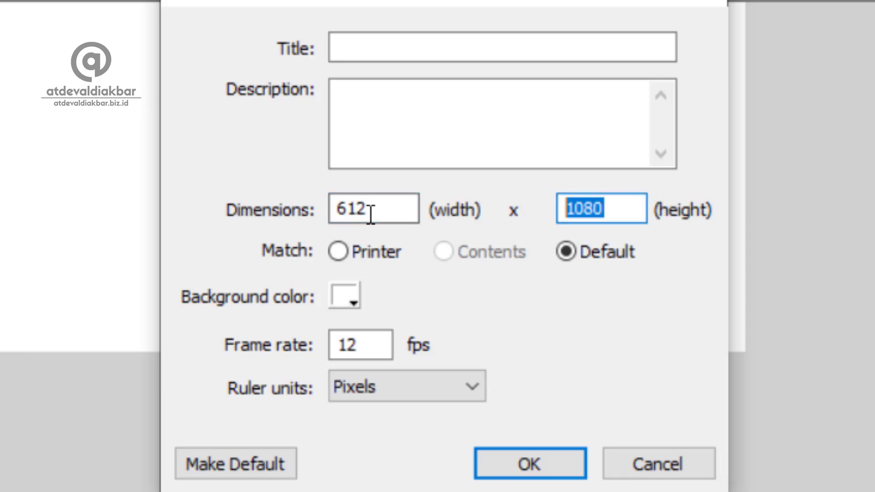
{"action": "type", "text": "612"}
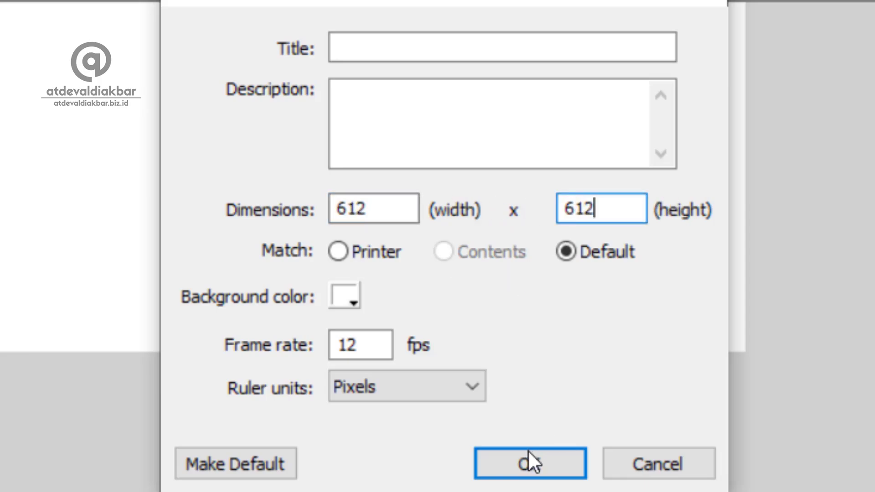
{"action": "left_click", "coordinate": [527, 451]}
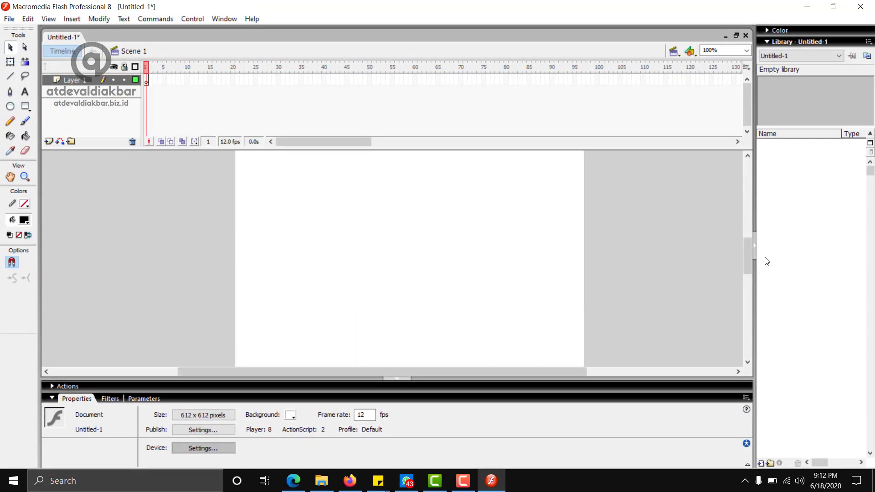
Step: Import BABY'S NUTRITIONAL STATUS.png, btn_hitung.png, btn_keluar.png and btn_reset.png from the APP GIZI folder into the Flash library
{"action": "left_click", "coordinate": [322, 481]}
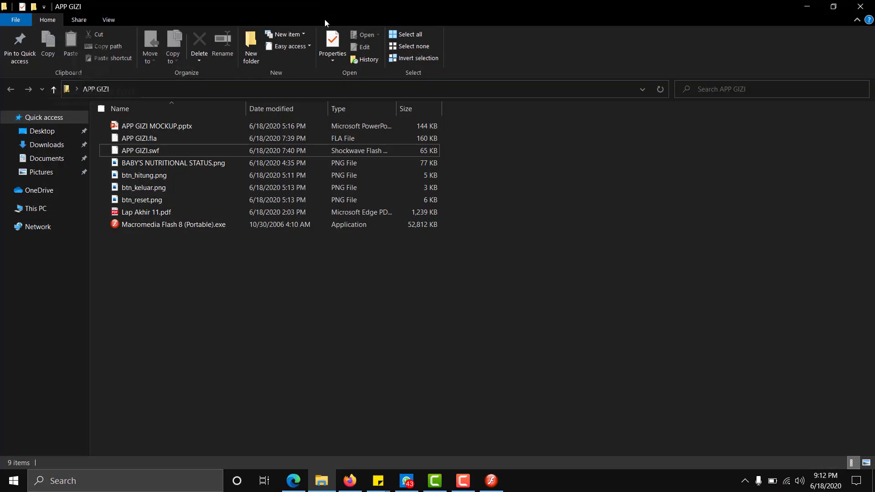
{"action": "left_click_drag", "start_coordinate": [325, 19], "coordinate": [368, 87]}
{"action": "scroll", "coordinate": [228, 228], "scroll_direction": "down", "scroll_amount": 1}
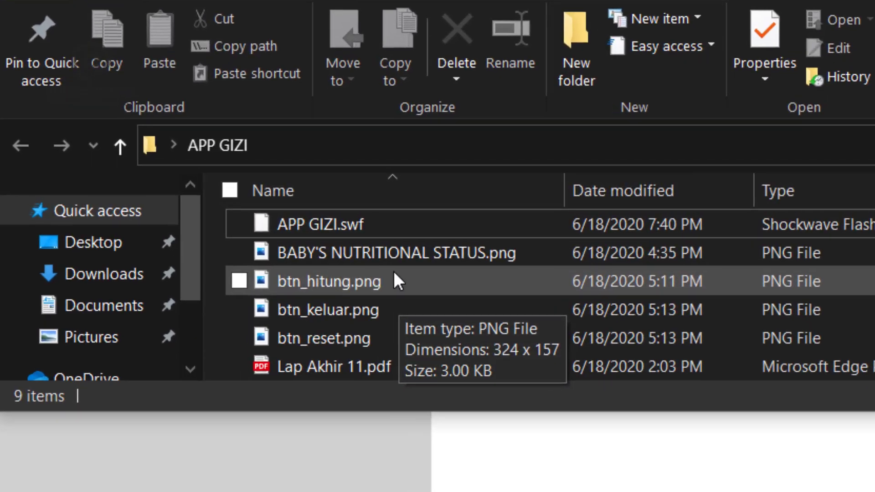
{"action": "left_click", "coordinate": [218, 208]}
{"action": "left_click", "coordinate": [398, 358], "text": "shift"}
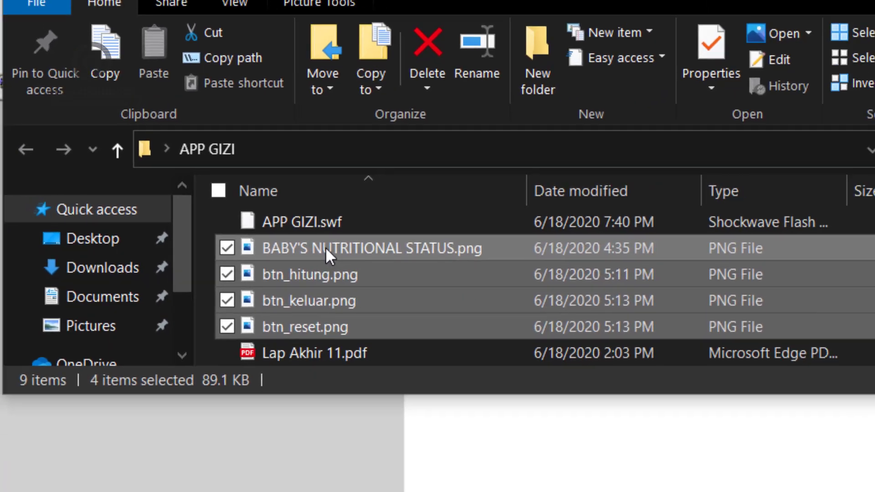
{"action": "left_click_drag", "start_coordinate": [381, 262], "coordinate": [874, 372]}
{"action": "left_click_drag", "start_coordinate": [789, 244], "coordinate": [800, 205]}
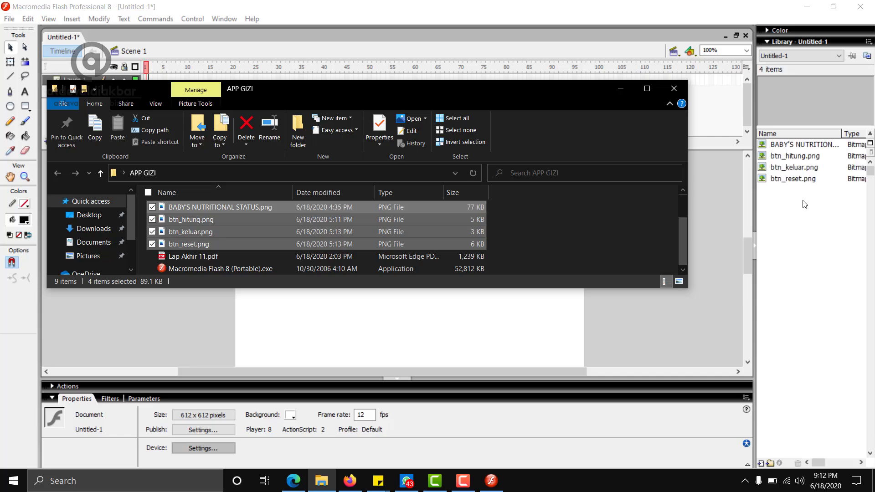
{"action": "left_click", "coordinate": [618, 88]}
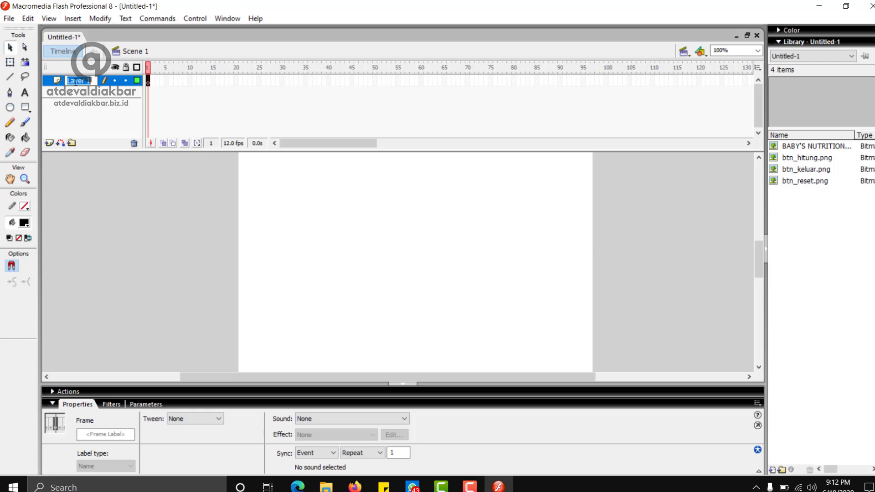
Step: Rename Layer 1 as BG
{"action": "double_click", "coordinate": [73, 81]}
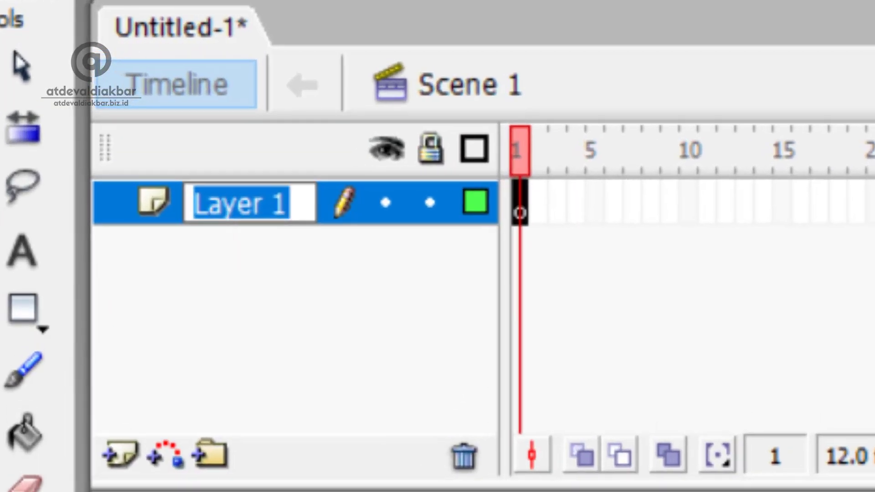
{"action": "type", "text": "bg"}
{"action": "key", "text": "BackSpace"}
{"action": "key", "text": "BackSpace"}
{"action": "type", "text": "BG"}
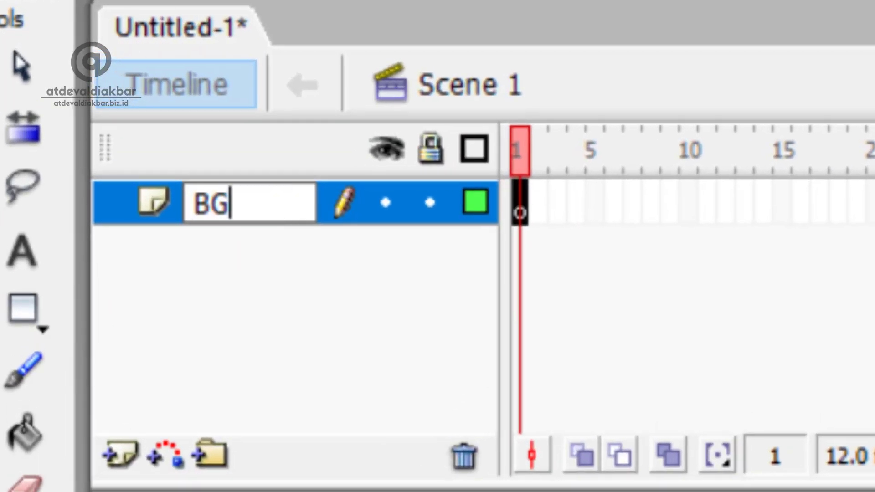
{"action": "key", "text": "Return"}
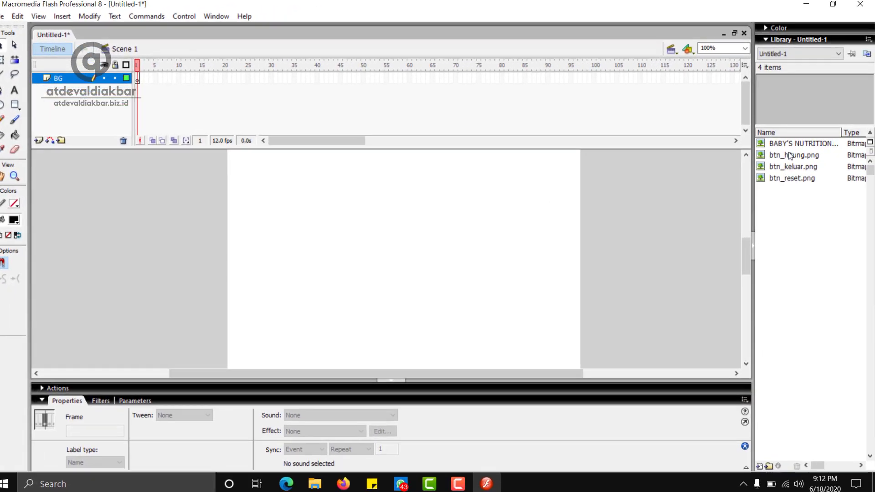
Step: Place BABY'S NUTRITIONAL STATUS.png on the stage in the BG layer and reposition it at 25% zoom
{"action": "left_click_drag", "start_coordinate": [795, 144], "coordinate": [409, 213]}
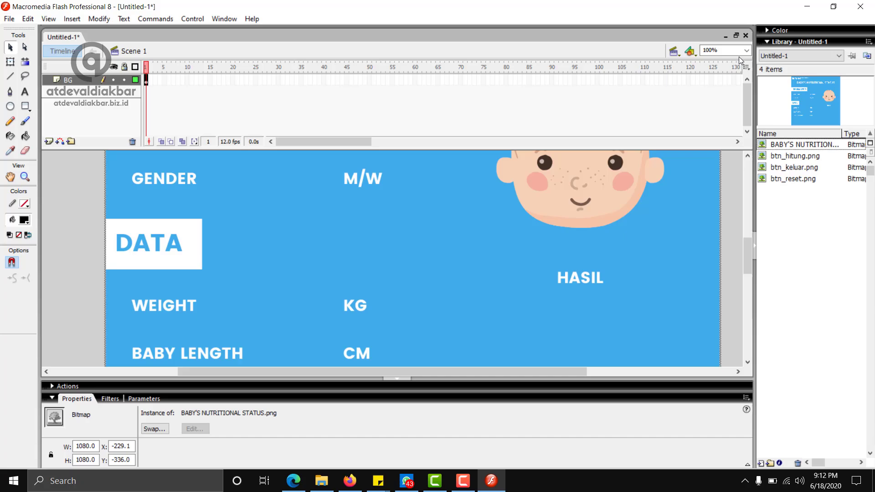
{"action": "left_click", "coordinate": [746, 50]}
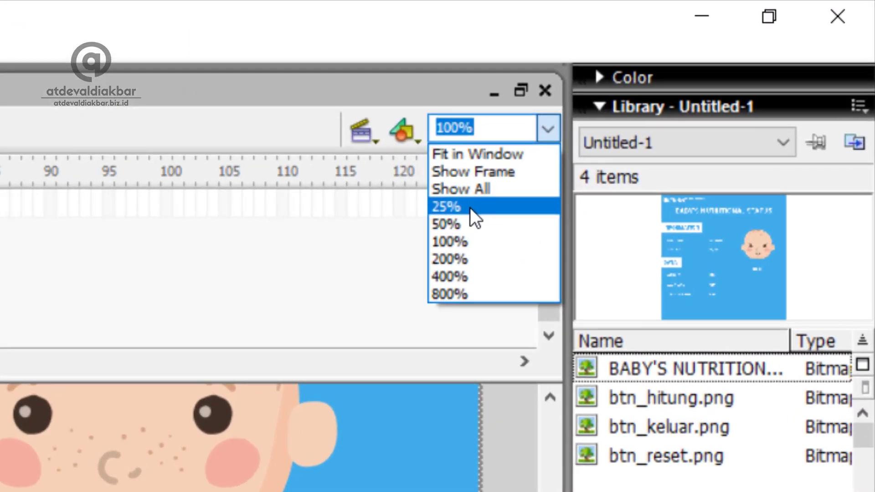
{"action": "left_click", "coordinate": [716, 79]}
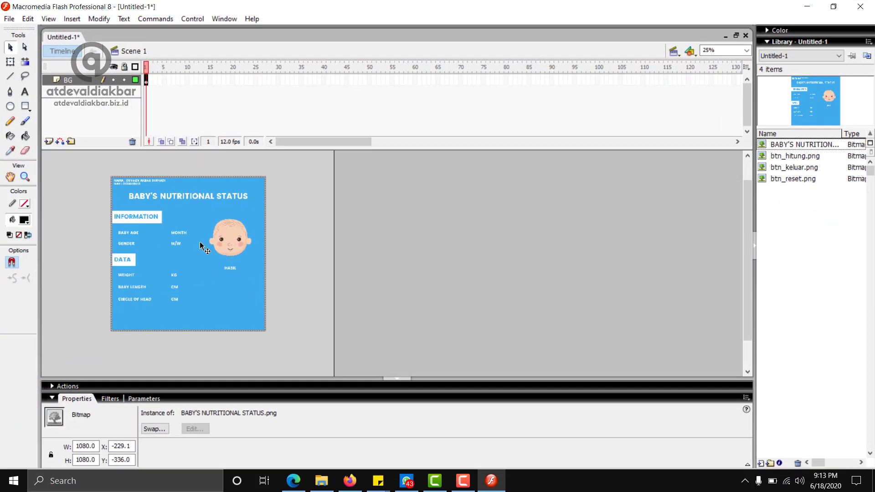
{"action": "left_click_drag", "start_coordinate": [182, 246], "coordinate": [169, 264]}
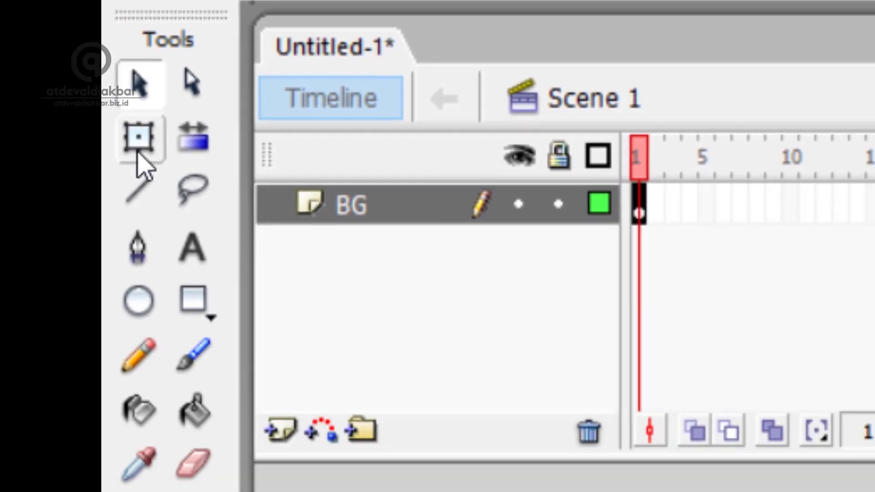
Step: Scale the background bitmap down proportionally to about 568 px square with Free Transform and fit the stage in the window
{"action": "left_click", "coordinate": [138, 154]}
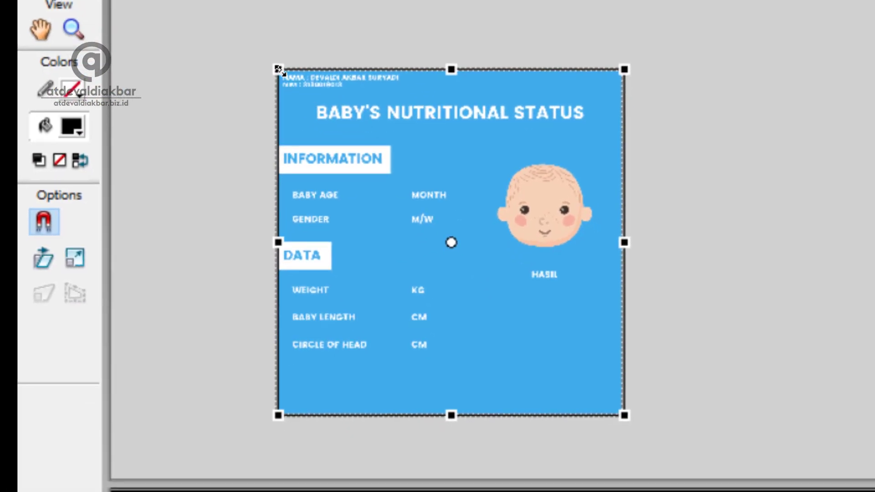
{"action": "key", "text": "shift"}
{"action": "left_click_drag", "start_coordinate": [278, 68], "coordinate": [361, 152]}
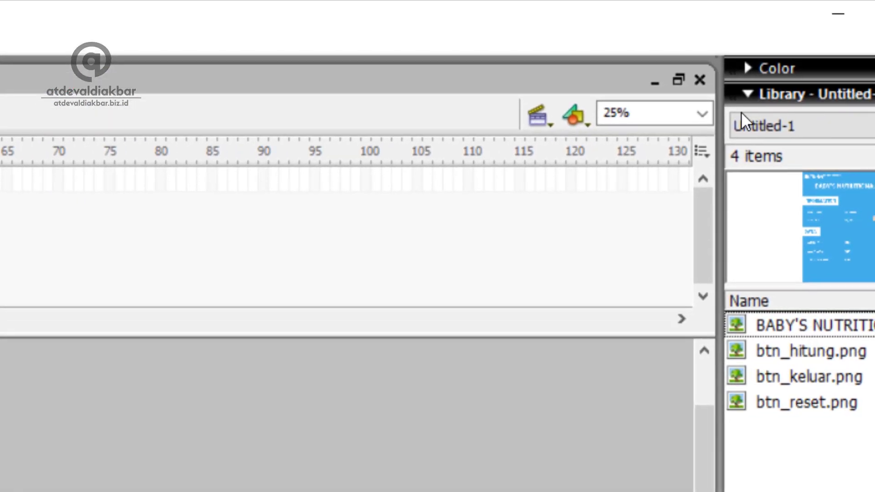
{"action": "left_click", "coordinate": [703, 114]}
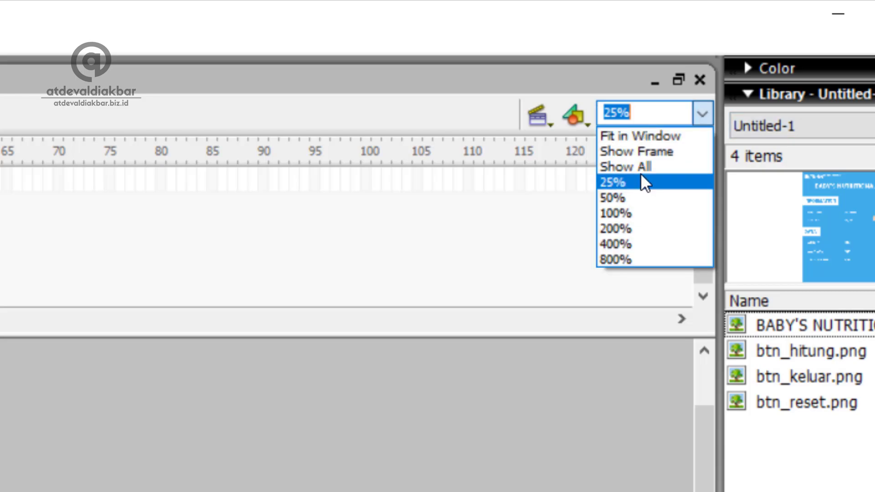
{"action": "left_click", "coordinate": [644, 136]}
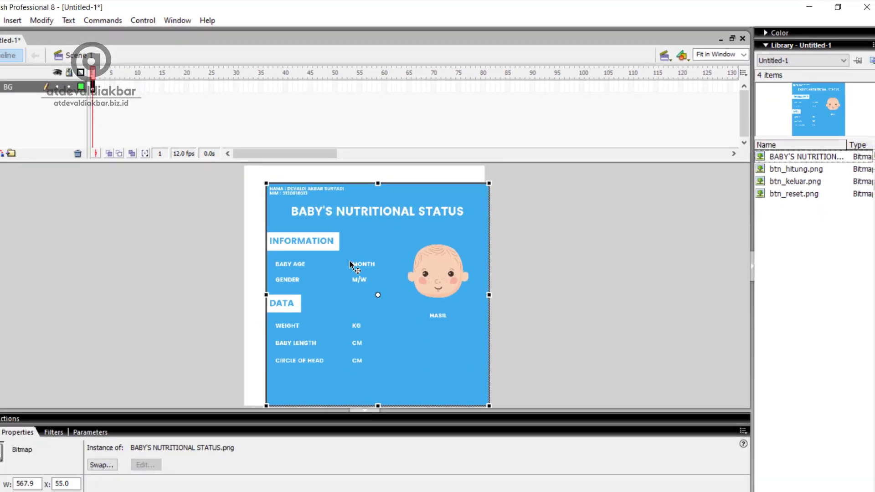
Step: Move the background bitmap to the stage's top-left corner, at about X 2.3, Y 1.7
{"action": "left_click_drag", "start_coordinate": [384, 233], "coordinate": [366, 209]}
{"action": "key", "text": "Up"}
{"action": "key", "text": "Up"}
{"action": "key", "text": "Up"}
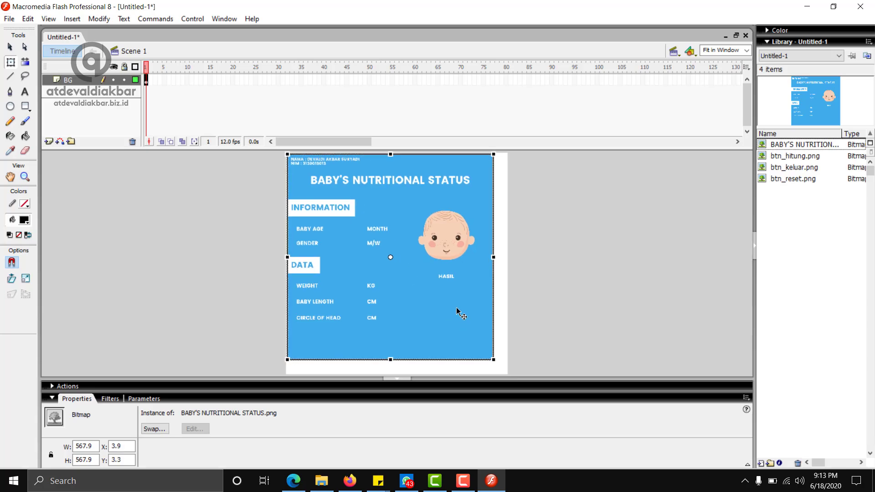
{"action": "key", "text": "Left"}
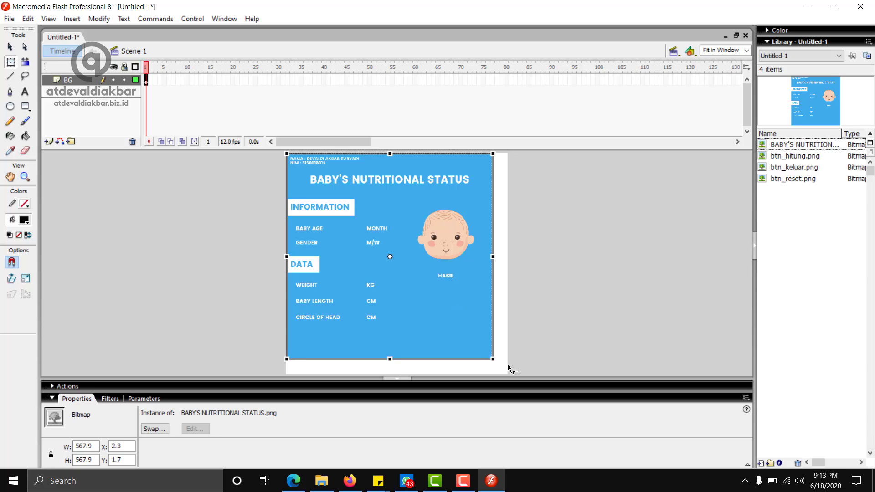
Step: Enlarge the background bitmap to about 617 px square and move it to about X 3.9, Y 4.0
{"action": "left_click_drag", "start_coordinate": [491, 355], "coordinate": [510, 370]}
{"action": "key", "text": "ctrl+z"}
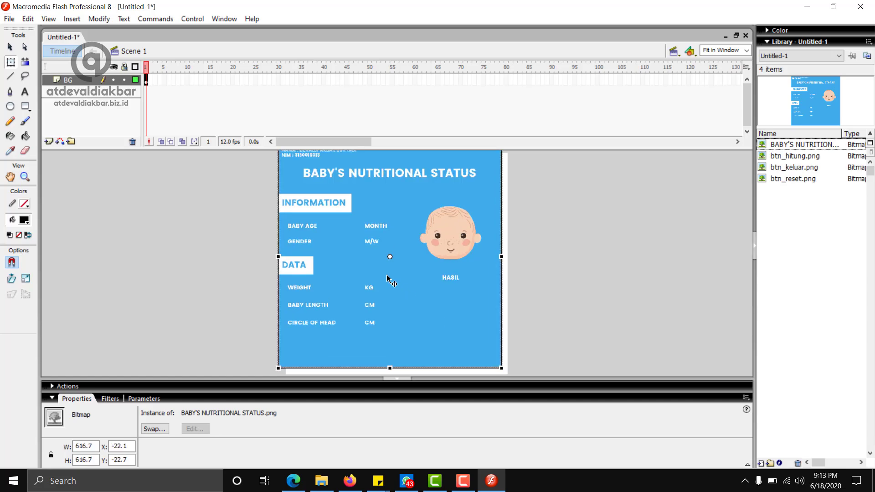
{"action": "mouse_move", "coordinate": [401, 293]}
{"action": "left_mouse_down"}
{"action": "mouse_move", "coordinate": [415, 296]}
{"action": "mouse_move", "coordinate": [396, 299]}
{"action": "left_mouse_up"}
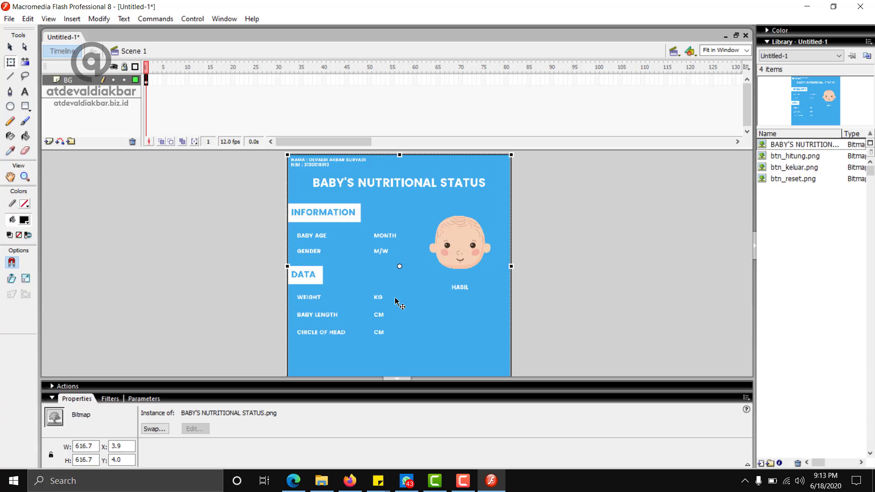
Step: Shift the background bitmap to about X 0.8, Y 0.9 to cover the stage, and test the movie
{"action": "left_click", "coordinate": [572, 306]}
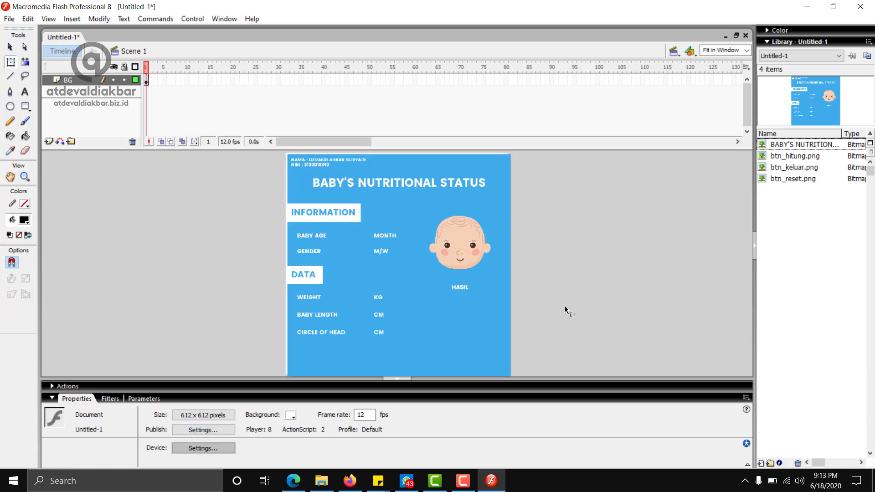
{"action": "left_click", "coordinate": [376, 298]}
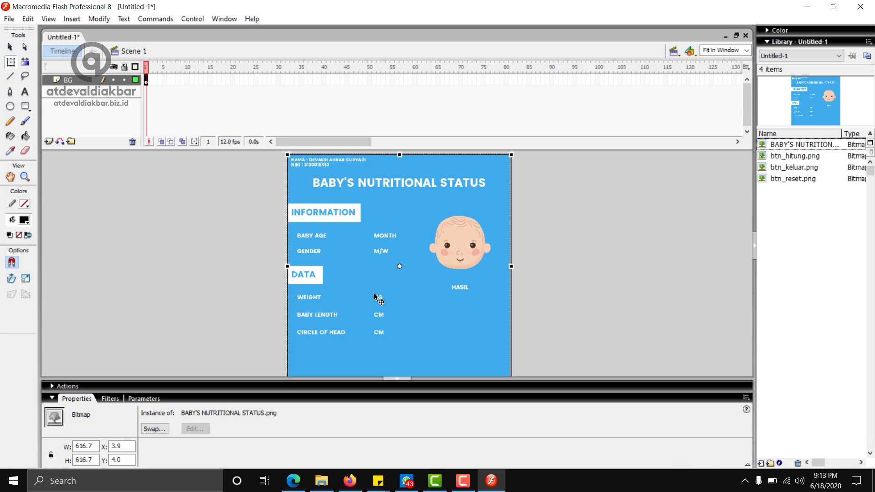
{"action": "left_click_drag", "start_coordinate": [377, 297], "coordinate": [375, 296]}
{"action": "left_click", "coordinate": [553, 299]}
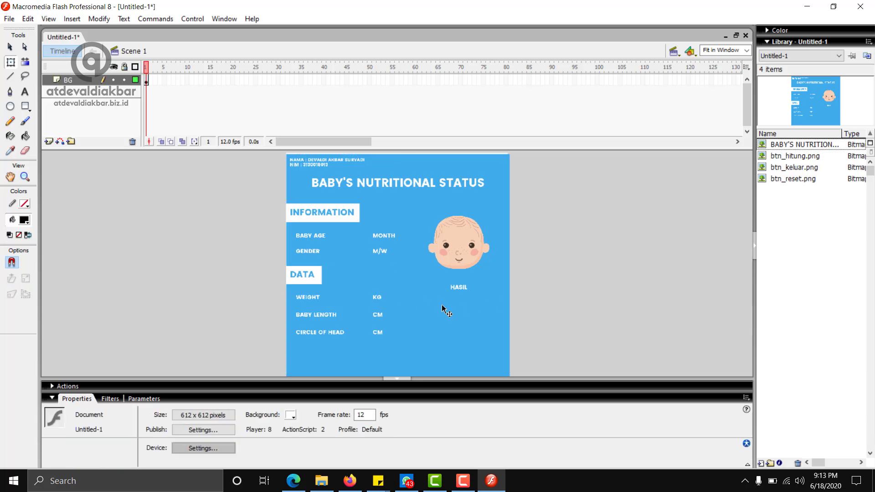
{"action": "left_click_drag", "start_coordinate": [443, 306], "coordinate": [446, 304]}
{"action": "left_click", "coordinate": [543, 292]}
{"action": "left_click", "coordinate": [459, 287]}
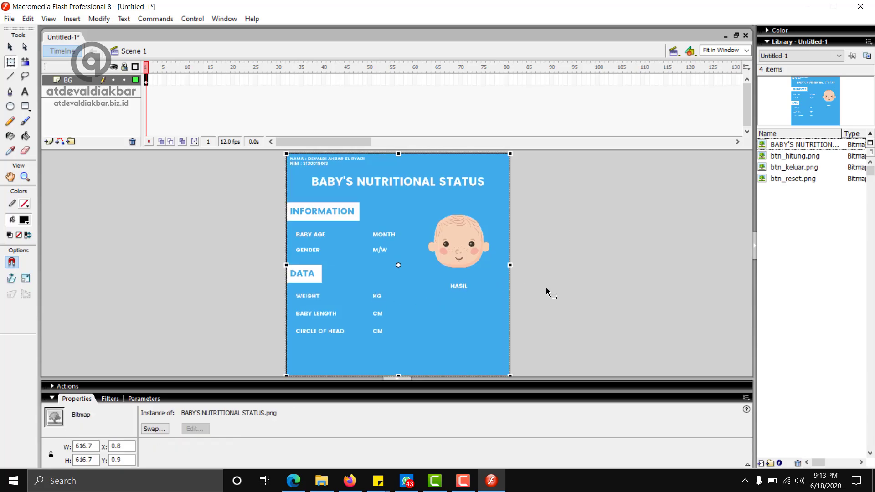
{"action": "left_click", "coordinate": [547, 292]}
{"action": "left_click", "coordinate": [448, 297]}
{"action": "left_click", "coordinate": [609, 318]}
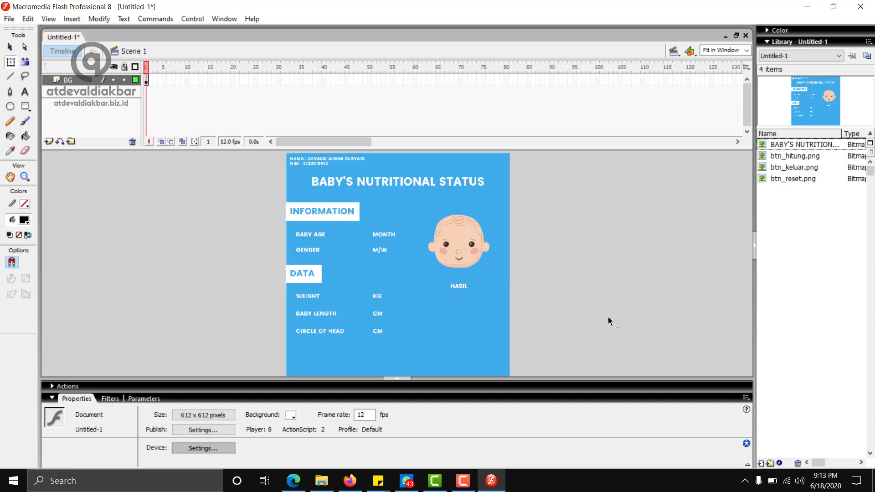
{"action": "key", "text": "ctrl+Return"}
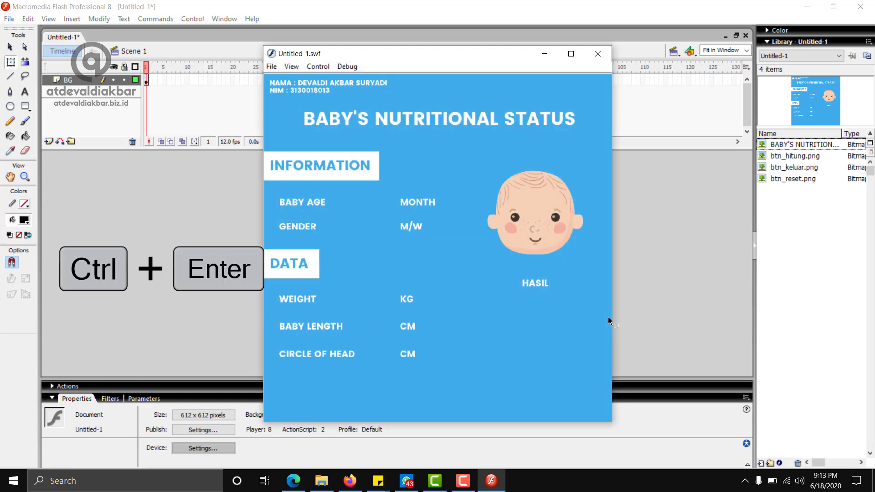
{"action": "left_click", "coordinate": [597, 54]}
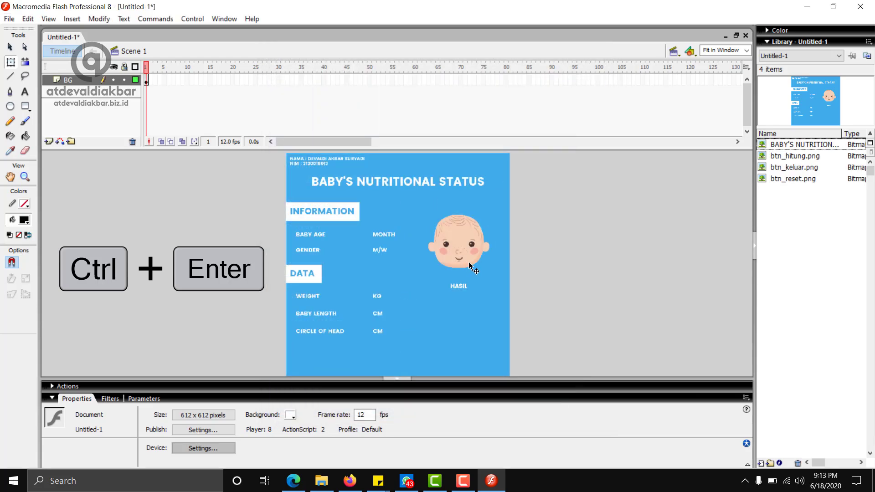
Step: Nudge the background bitmap up to about Y -0.6 and slightly left, and test the movie again
{"action": "left_click", "coordinate": [447, 253]}
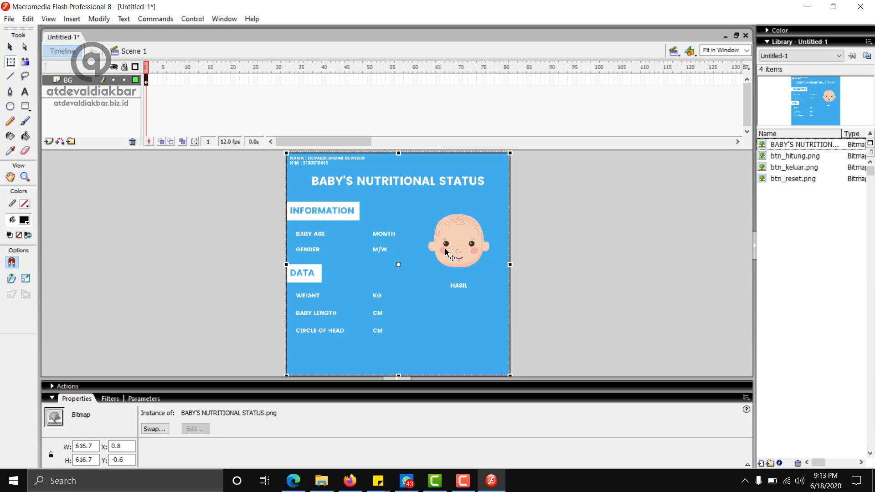
{"action": "key", "text": "Left"}
{"action": "left_click", "coordinate": [590, 251]}
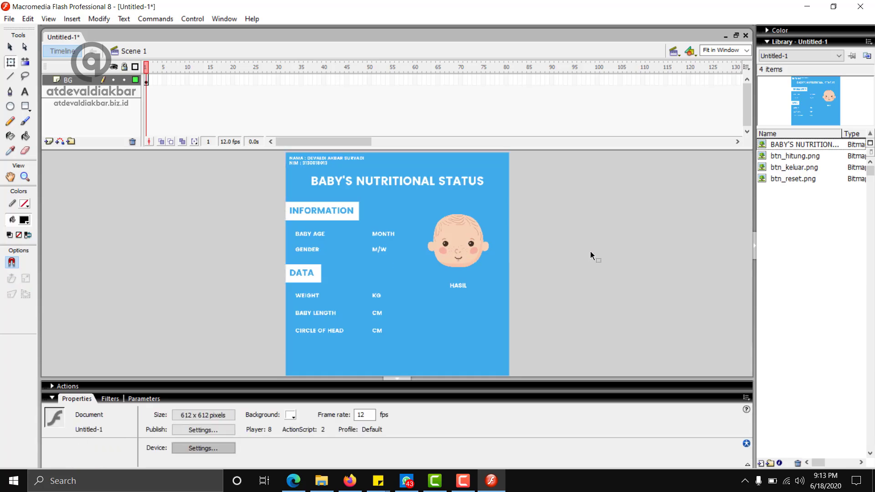
{"action": "key", "text": "ctrl+Return"}
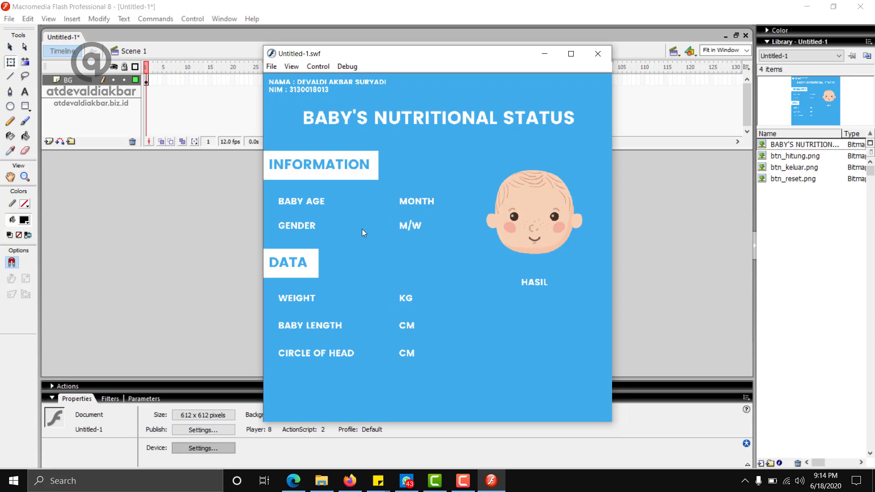
{"action": "left_click", "coordinate": [599, 56]}
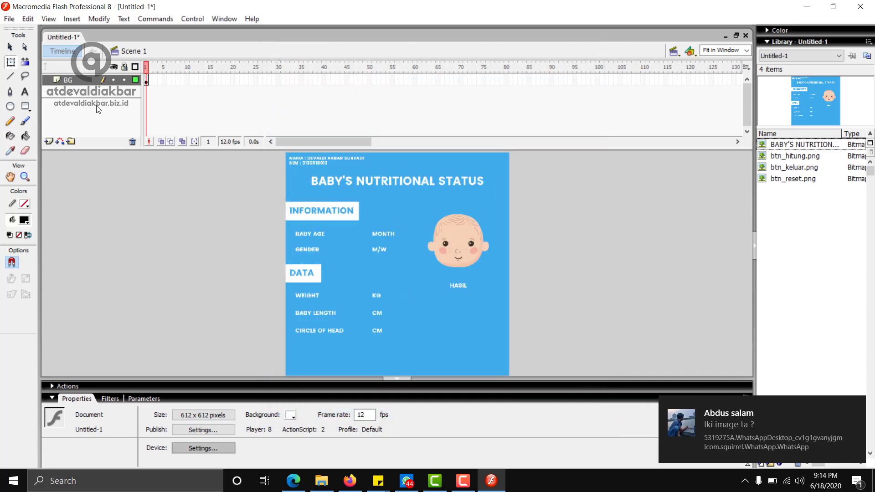
Step: Add a new layer above BG and name it BUTTON
{"action": "left_click", "coordinate": [80, 80]}
{"action": "left_click", "coordinate": [104, 297]}
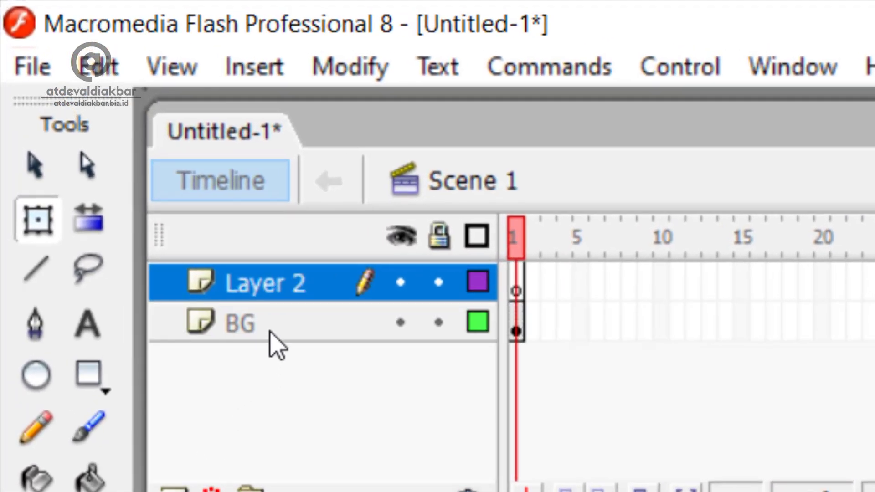
{"action": "double_click", "coordinate": [158, 170]}
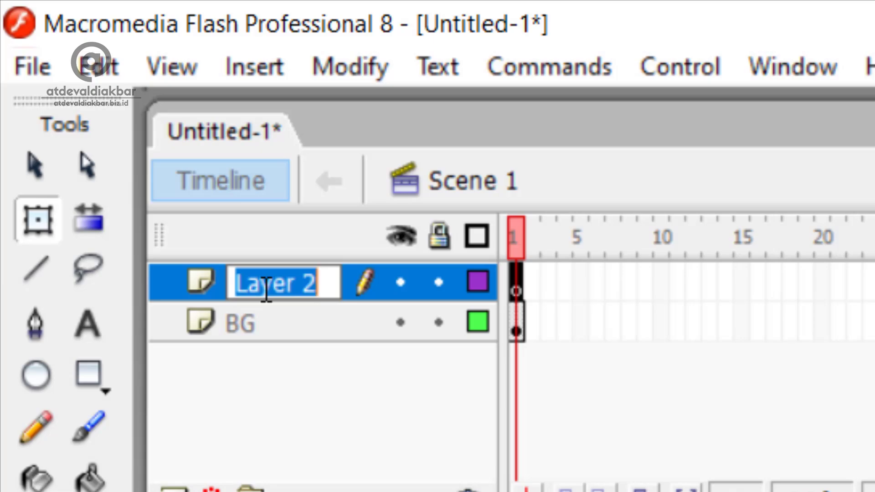
{"action": "type", "text": "BUTTON"}
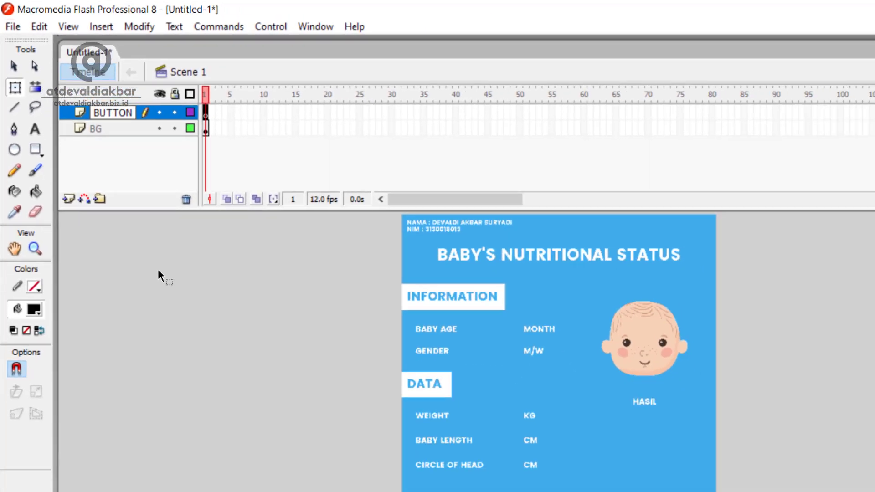
{"action": "key", "text": "Return"}
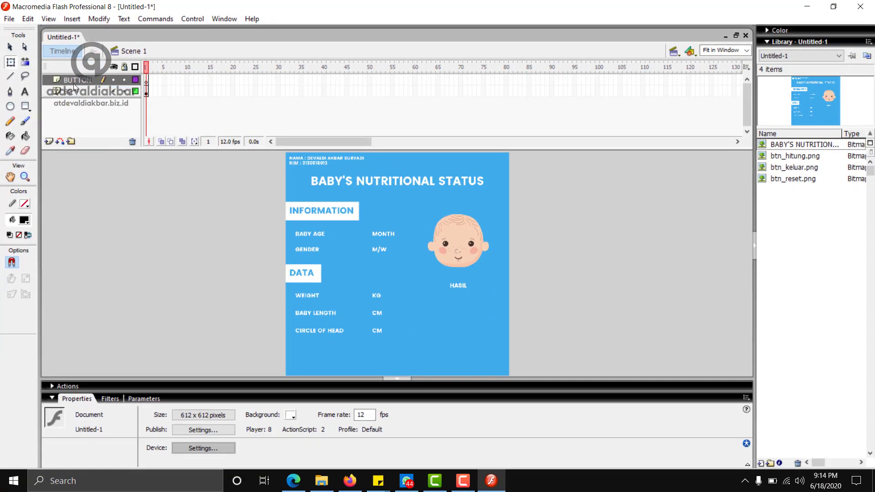
Step: Place btn_hitung.png on the BUTTON layer, scaled to about 155 x 56 px below CIRCLE OF HEAD at about X 26.8, Y 530.6
{"action": "left_click", "coordinate": [73, 81]}
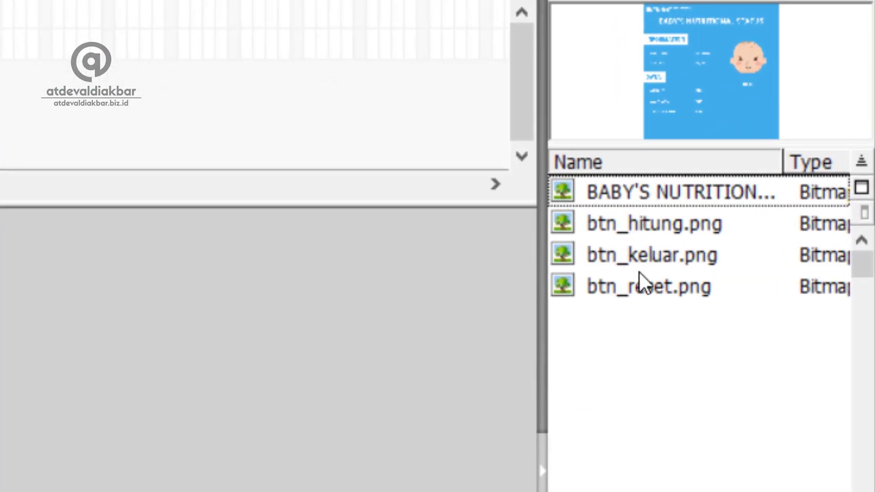
{"action": "left_click", "coordinate": [655, 228]}
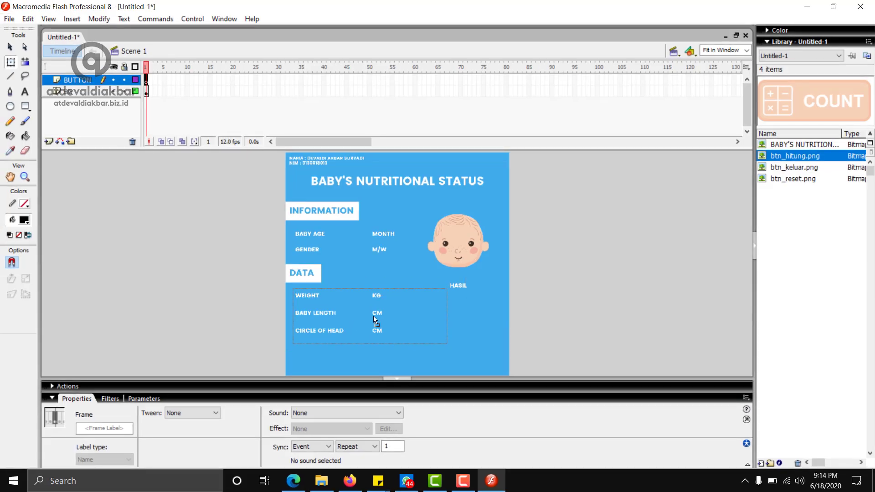
{"action": "left_click_drag", "start_coordinate": [374, 316], "coordinate": [374, 315]}
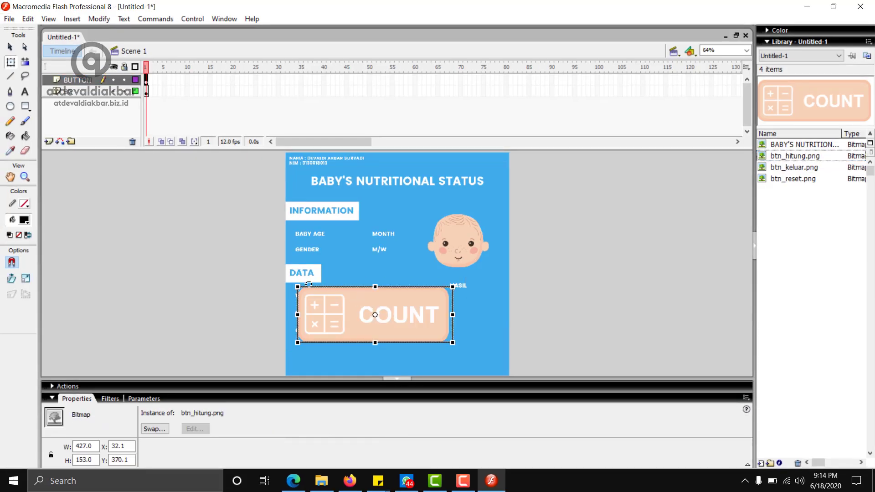
{"action": "left_click_drag", "start_coordinate": [297, 287], "coordinate": [311, 355]}
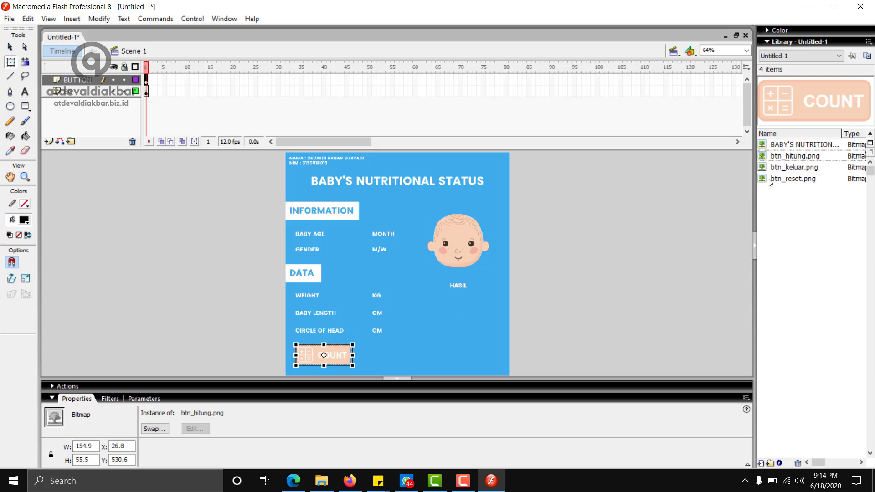
Step: Add btn_reset.png at about 176 x 63 px beside the COUNT button, and a scaled-down btn_keluar.png at the far end of that row
{"action": "left_click", "coordinate": [796, 168]}
{"action": "left_click_drag", "start_coordinate": [796, 178], "coordinate": [399, 255]}
{"action": "left_click_drag", "start_coordinate": [322, 229], "coordinate": [371, 362]}
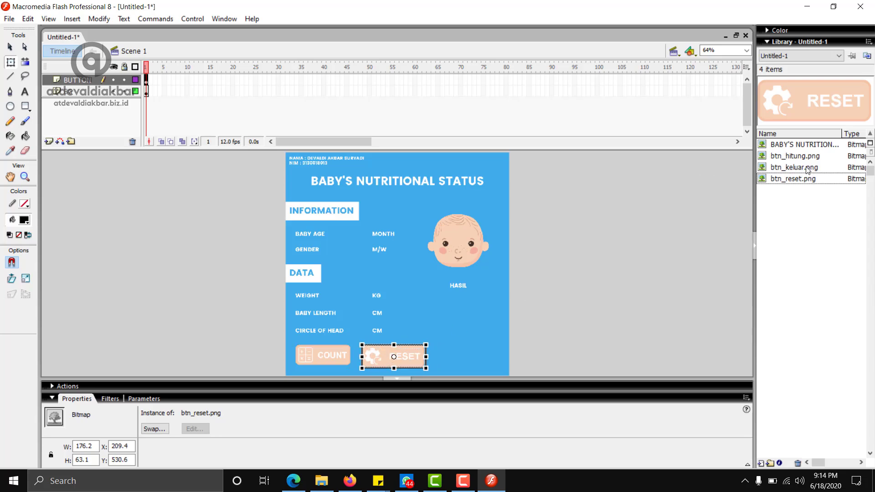
{"action": "left_click_drag", "start_coordinate": [807, 170], "coordinate": [414, 283]}
{"action": "left_click_drag", "start_coordinate": [355, 255], "coordinate": [461, 359]}
{"action": "left_click", "coordinate": [580, 287]}
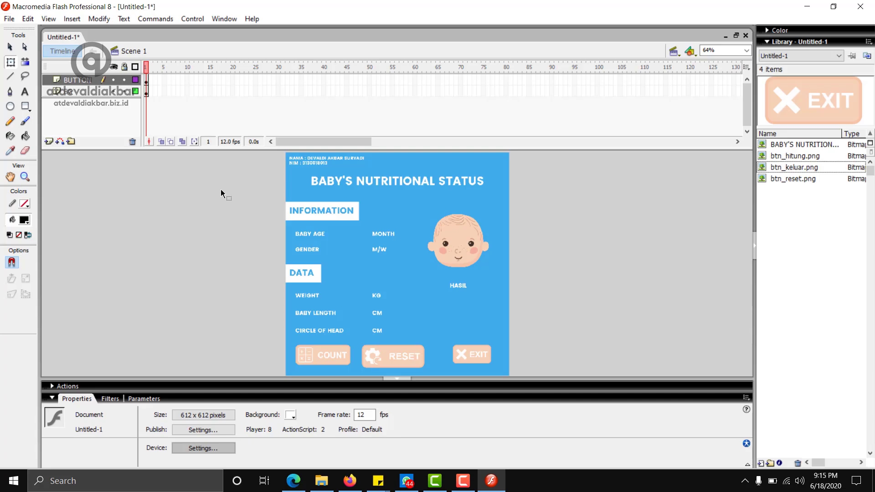
Step: Lock every layer except BUTTON so the background bitmap cannot be selected
{"action": "left_click", "coordinate": [330, 203]}
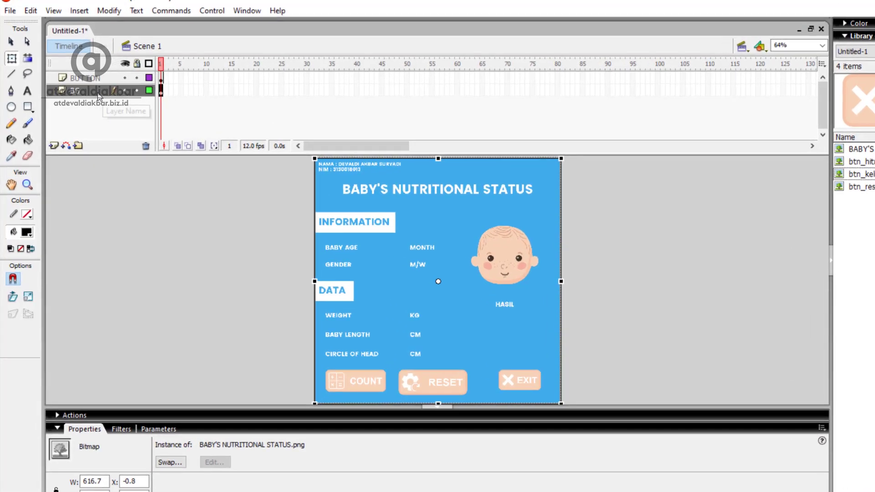
{"action": "right_click", "coordinate": [86, 91]}
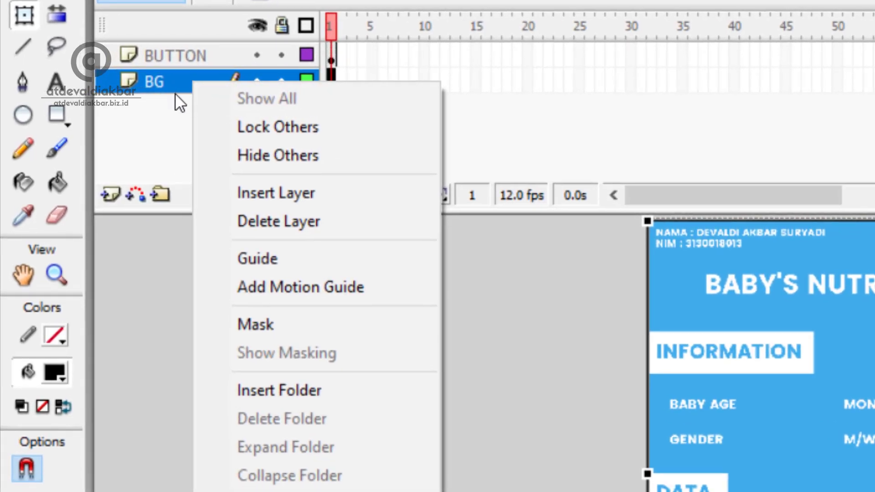
{"action": "left_click", "coordinate": [161, 58]}
{"action": "right_click", "coordinate": [161, 58]}
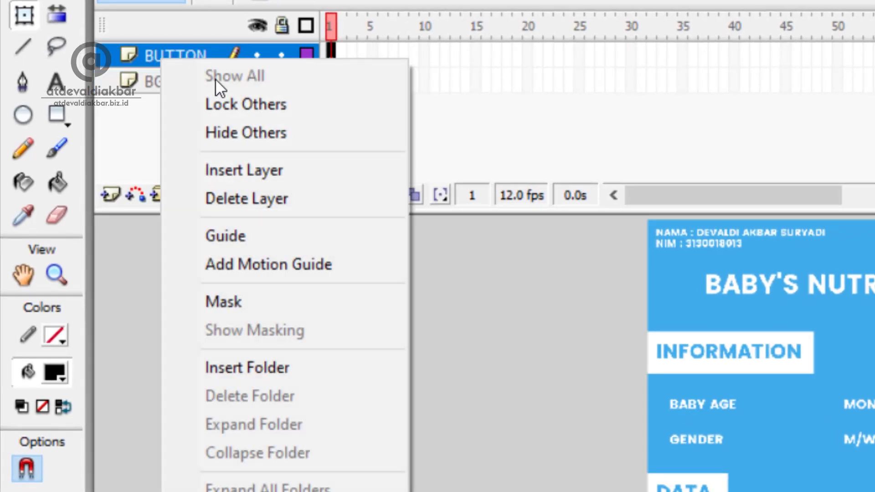
{"action": "left_click", "coordinate": [255, 109]}
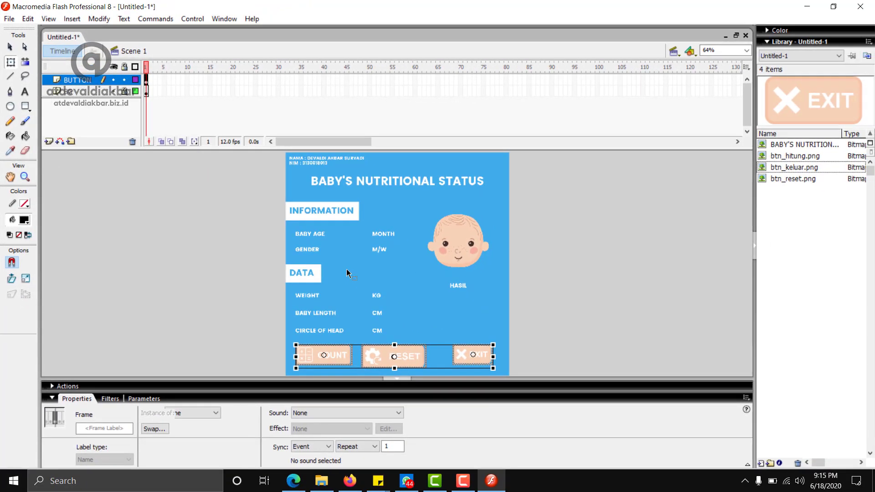
{"action": "left_click", "coordinate": [347, 270]}
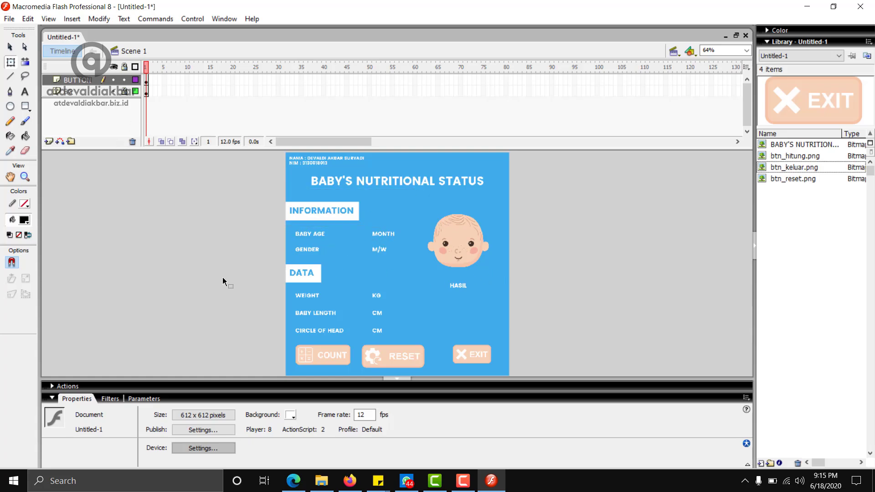
Step: Add a new layer above BUTTON, name it FORM, and lock all the other layers
{"action": "left_click", "coordinate": [47, 142]}
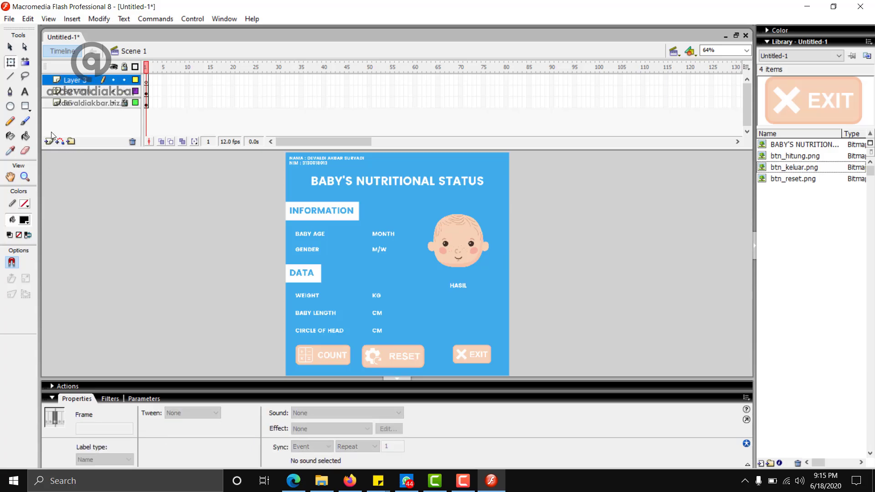
{"action": "double_click", "coordinate": [75, 82]}
{"action": "type", "text": "FORM"}
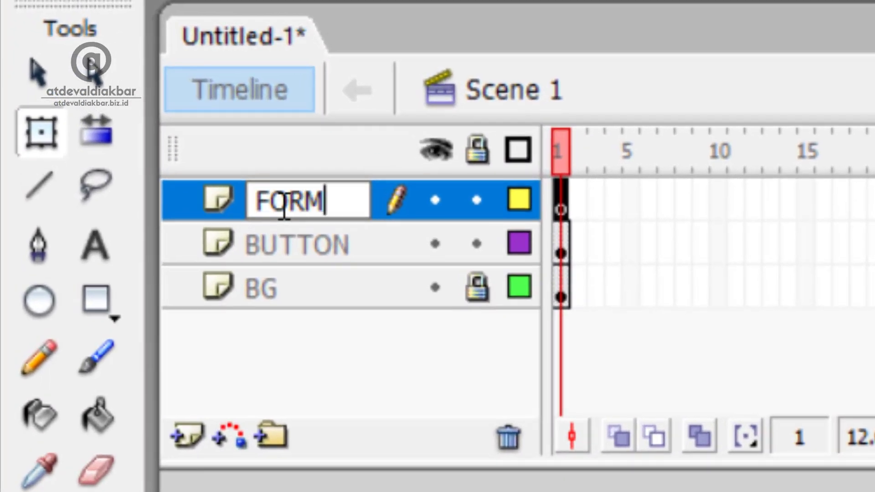
{"action": "key", "text": "Return"}
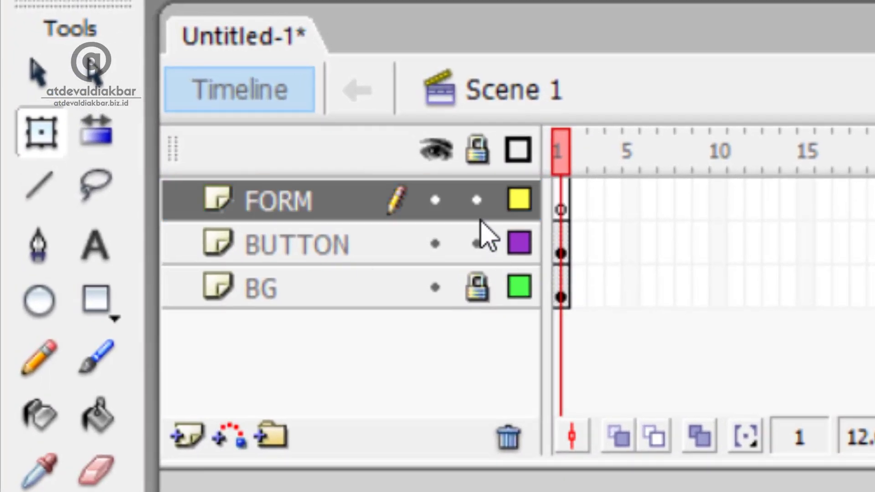
{"action": "right_click", "coordinate": [320, 200]}
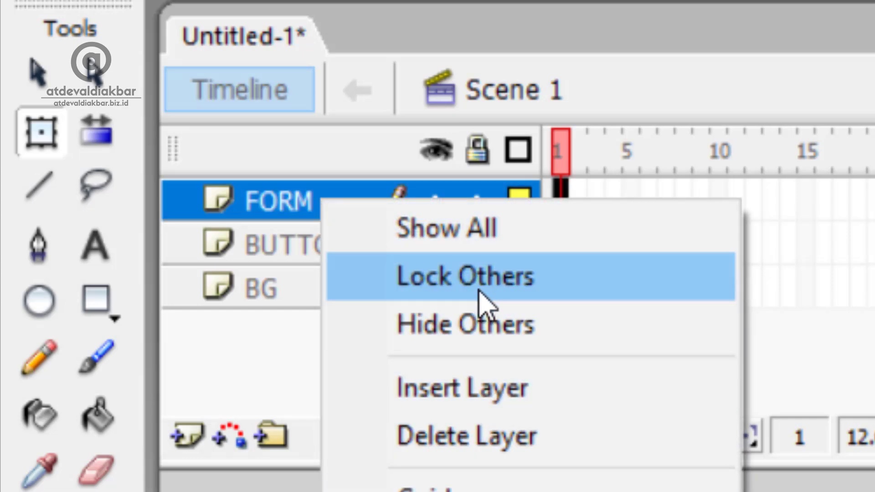
{"action": "left_click", "coordinate": [479, 294]}
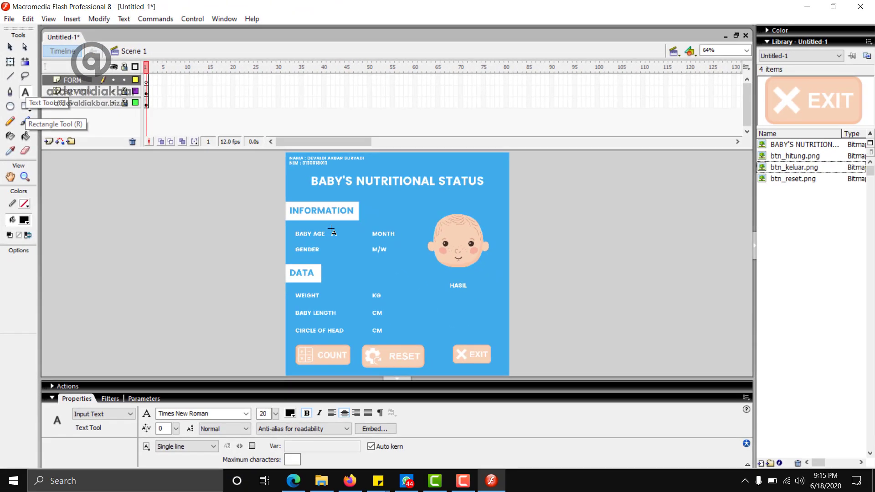
Step: Draw an Input Text field about 65 px wide near BABY AGE, with font size 30 and a dark grey text colour
{"action": "left_click_drag", "start_coordinate": [328, 222], "coordinate": [352, 231]}
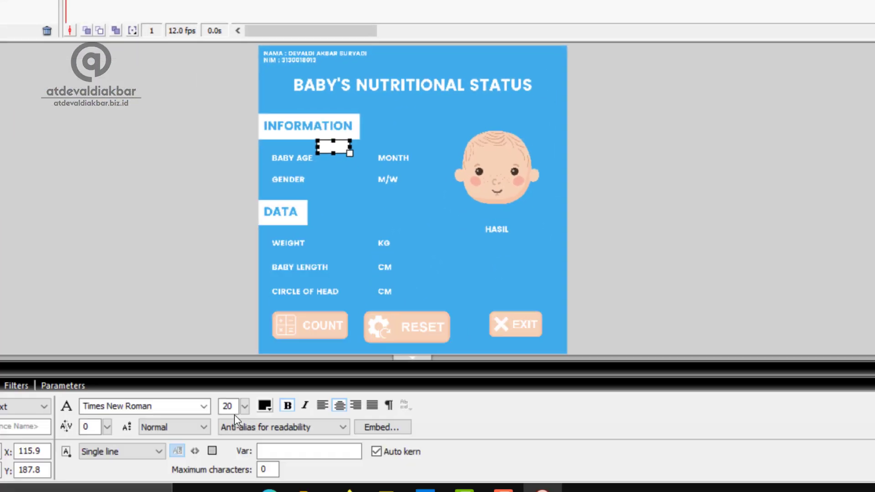
{"action": "left_click_drag", "start_coordinate": [276, 413], "coordinate": [275, 417]}
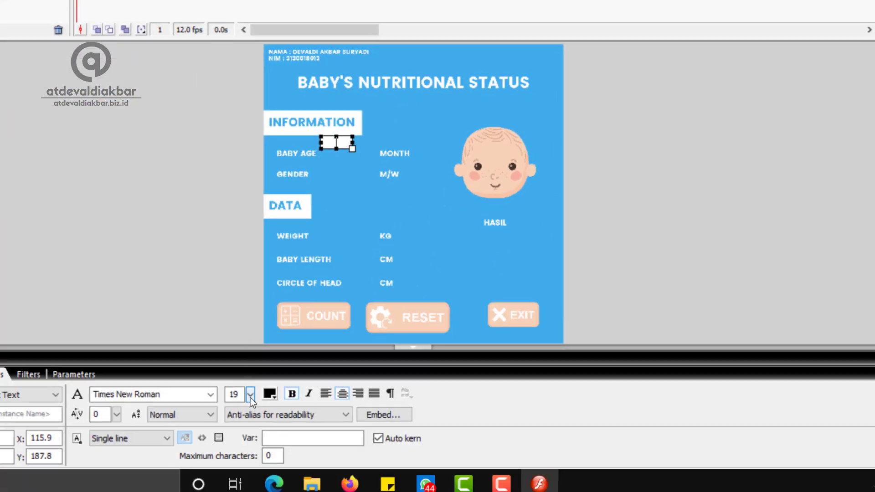
{"action": "left_click", "coordinate": [249, 395]}
{"action": "type", "text": "30"}
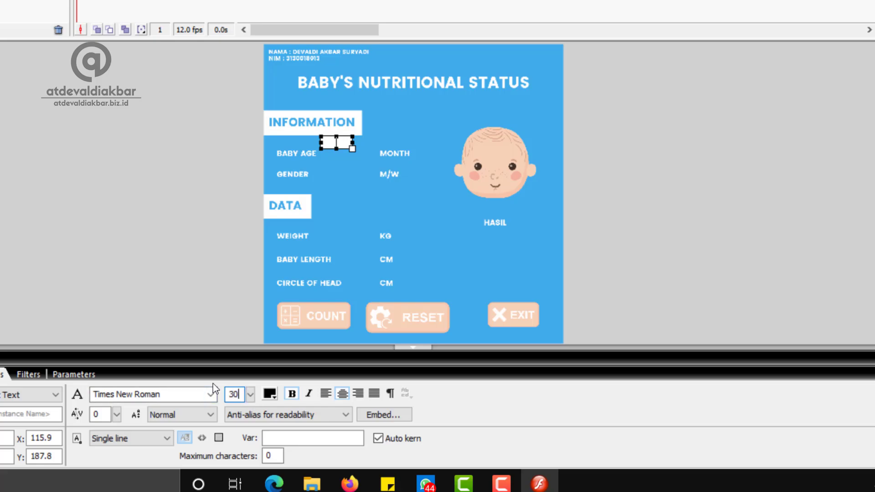
{"action": "key", "text": "Return"}
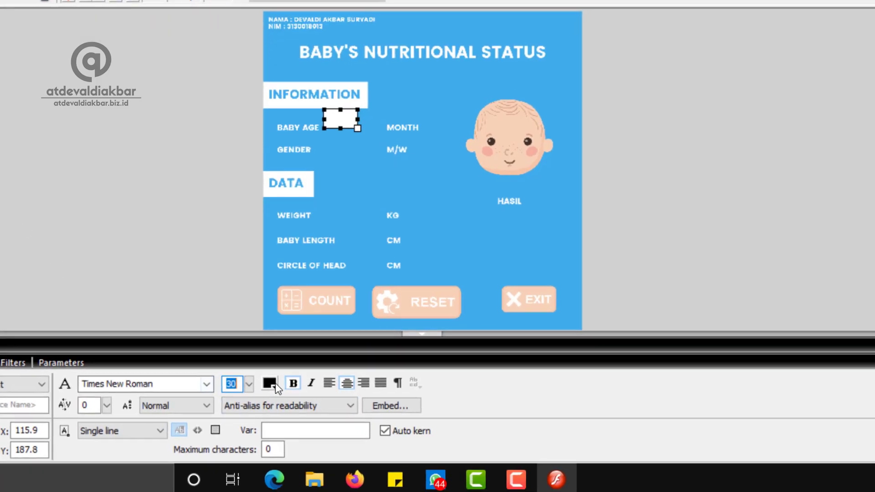
{"action": "left_click", "coordinate": [274, 386]}
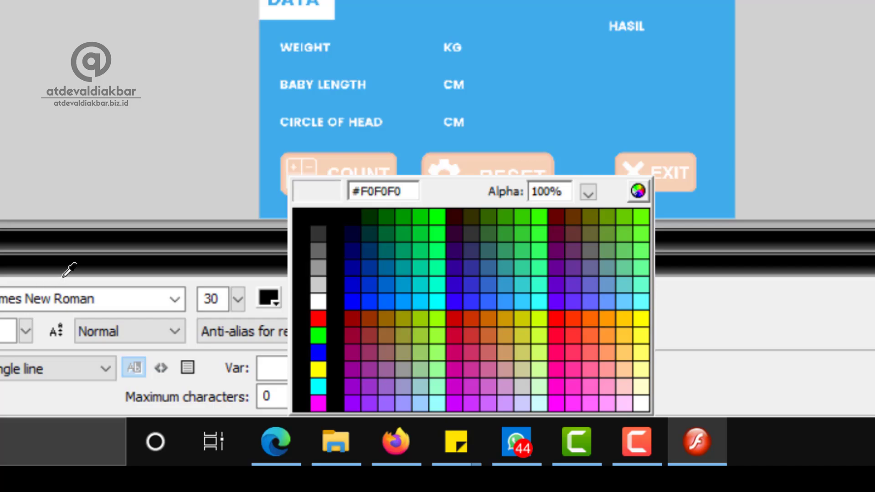
{"action": "left_click", "coordinate": [64, 274]}
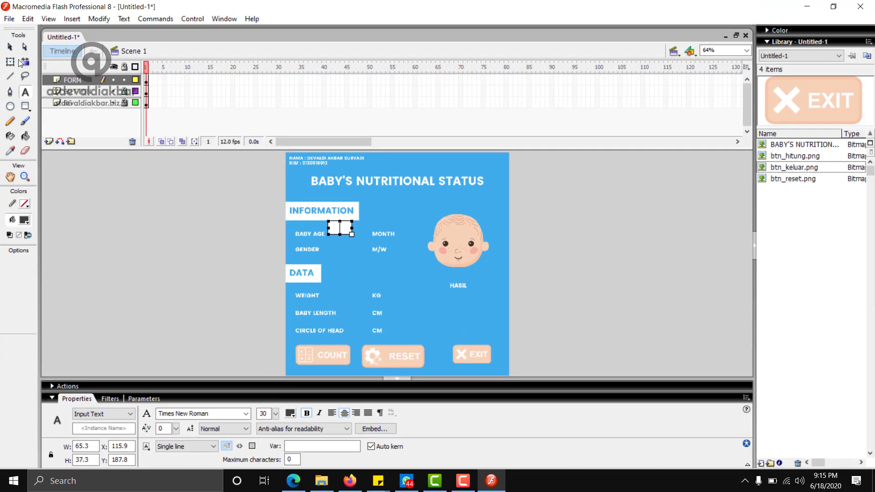
{"action": "left_click", "coordinate": [94, 412]}
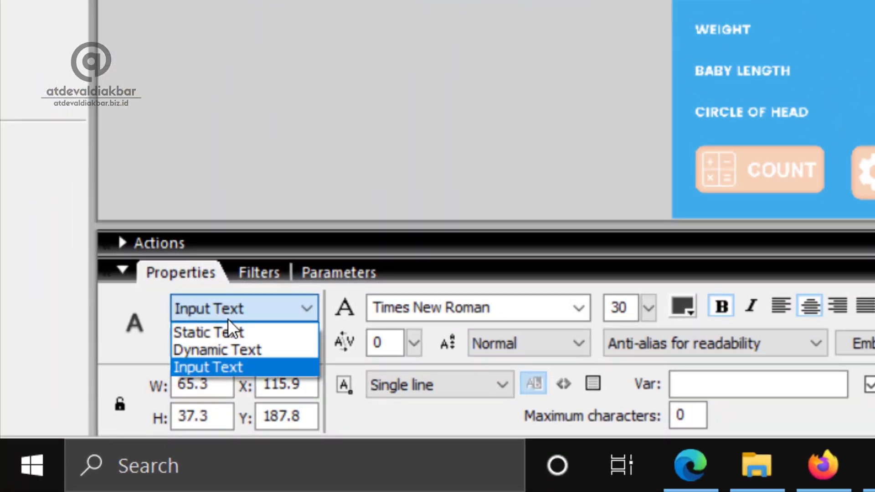
{"action": "left_click", "coordinate": [230, 367]}
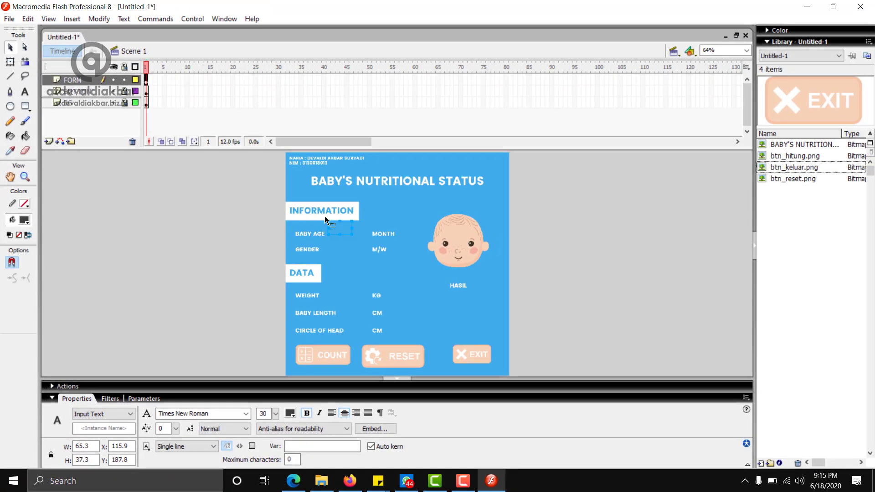
Step: Move the input field between BABY AGE and MONTH to about X 136.3, Y 206.6, show its border, and leave it empty
{"action": "left_click_drag", "start_coordinate": [343, 232], "coordinate": [349, 240]}
{"action": "key", "text": "r"}
{"action": "key", "text": "v"}
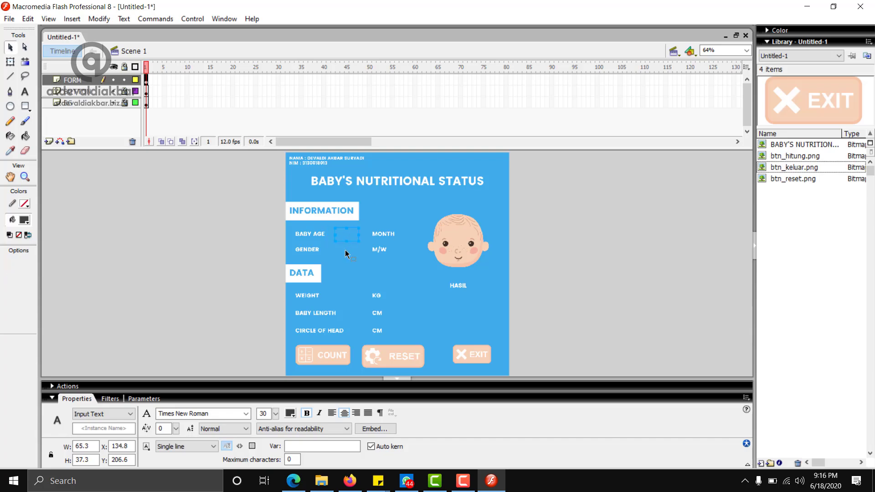
{"action": "left_click_drag", "start_coordinate": [347, 236], "coordinate": [346, 237]}
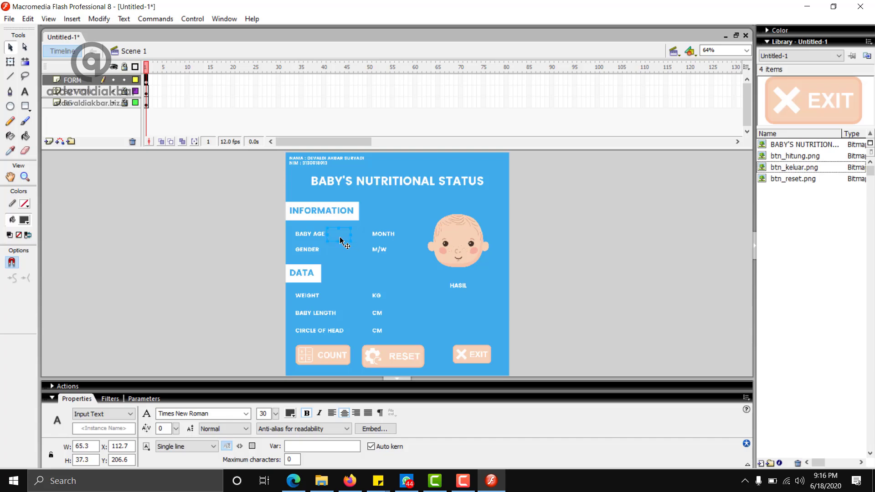
{"action": "left_click", "coordinate": [254, 447]}
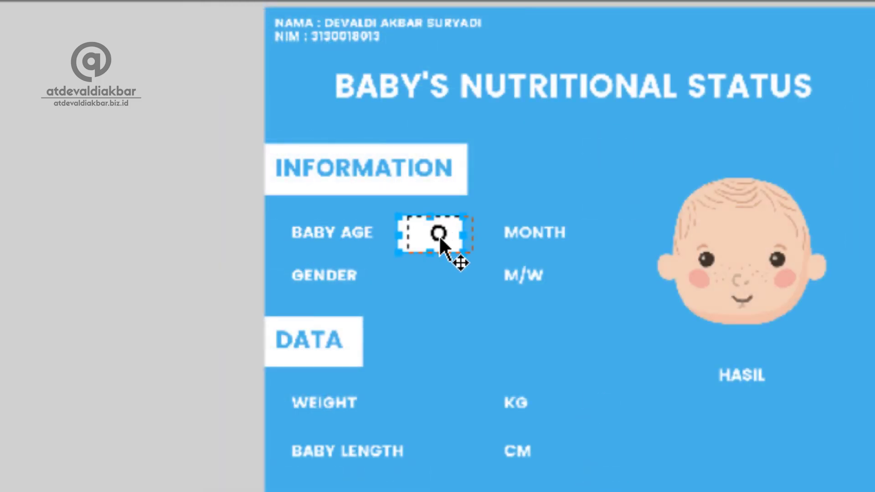
{"action": "key", "text": "BackSpace"}
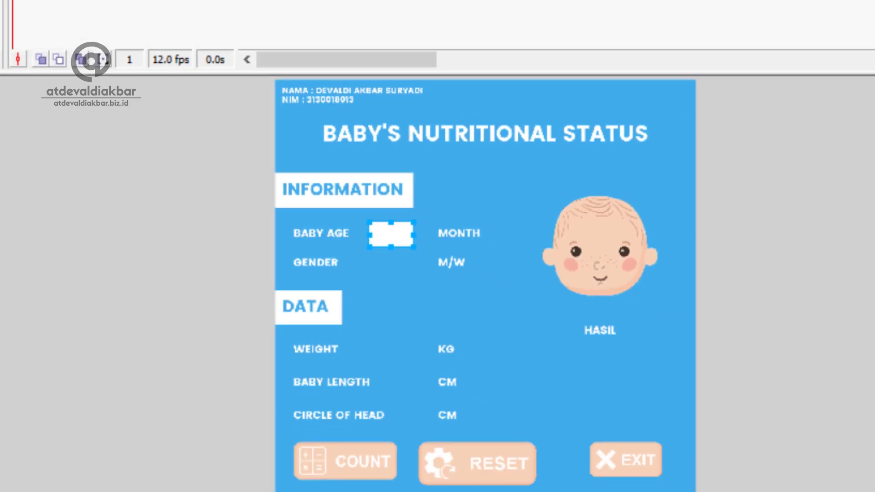
Step: Test the movie and enter 5 in the BABY AGE field to try it out
{"action": "key", "text": "ctrl+Return"}
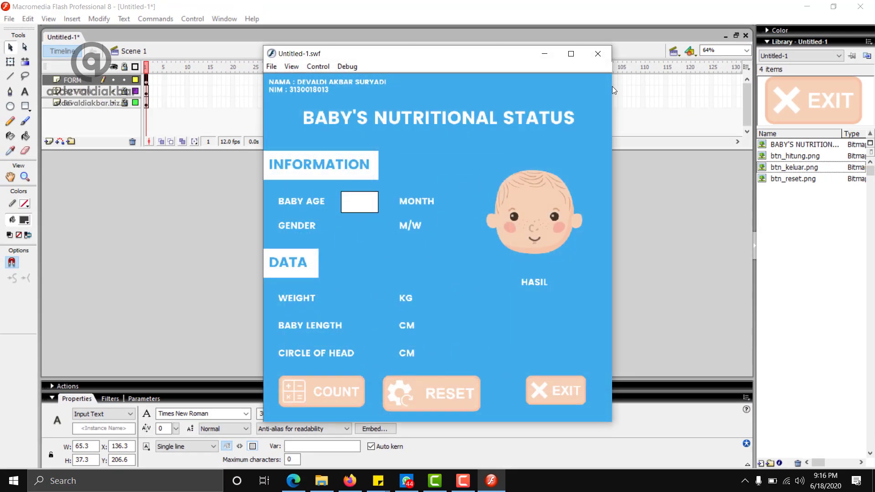
{"action": "left_click", "coordinate": [598, 53]}
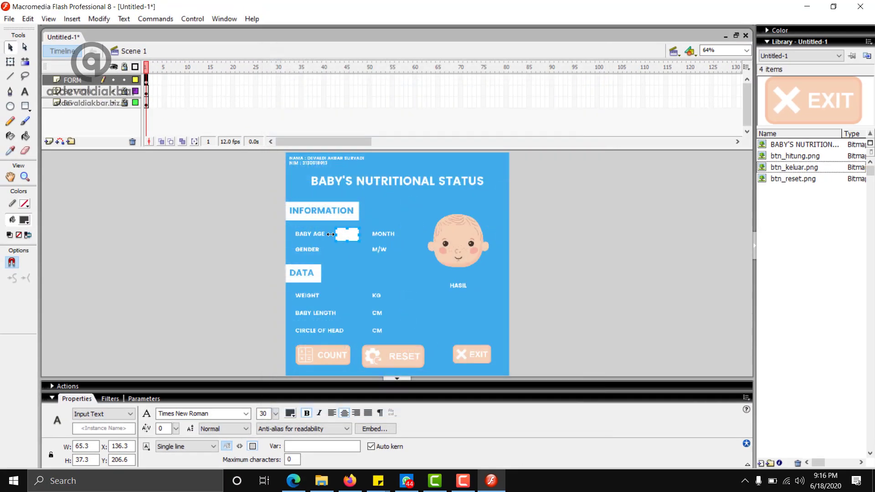
{"action": "left_click", "coordinate": [305, 239]}
{"action": "key", "text": "ctrl+Return"}
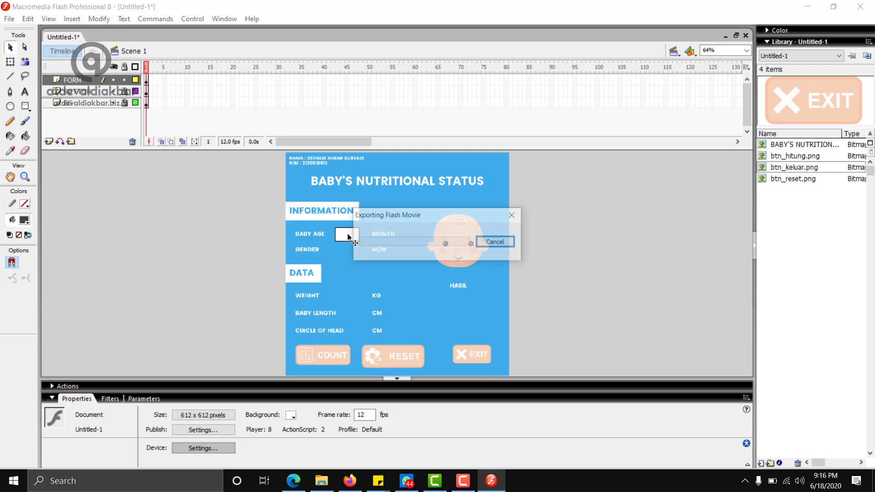
{"action": "left_click", "coordinate": [351, 195]}
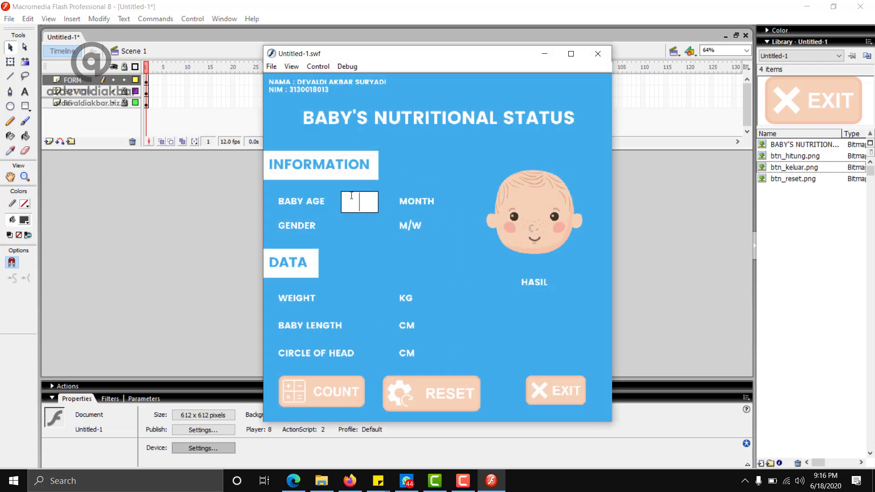
{"action": "type", "text": "5"}
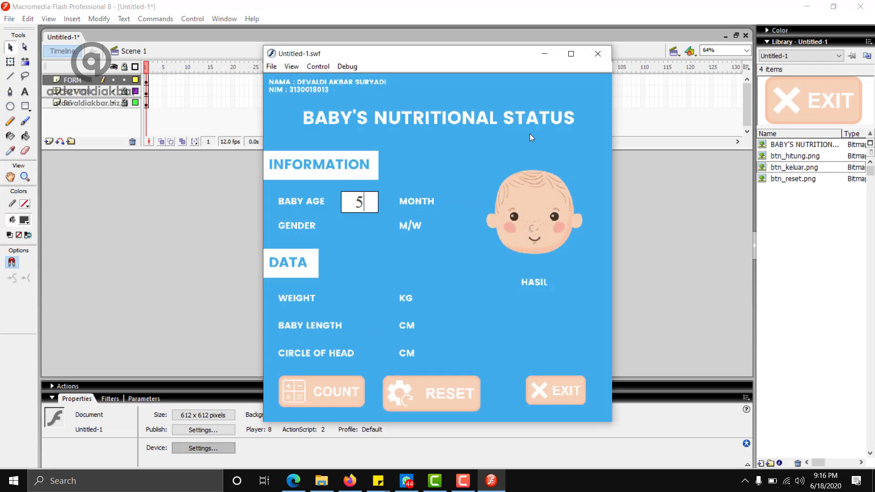
{"action": "left_click", "coordinate": [597, 53]}
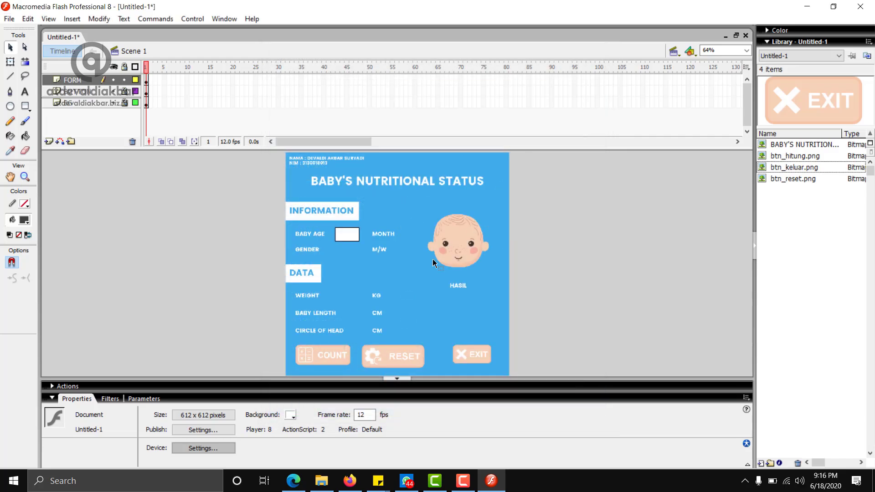
Step: Copy the BABY AGE input field and place the duplicate beside GENDER at about X 136.3, Y 255.8
{"action": "left_click", "coordinate": [346, 239]}
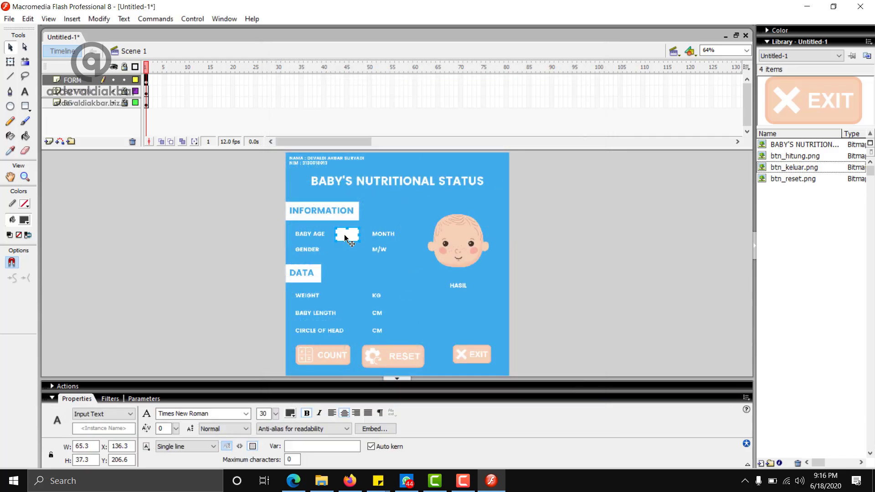
{"action": "key", "text": "ctrl+c"}
{"action": "key", "text": "ctrl+v"}
{"action": "left_click_drag", "start_coordinate": [392, 265], "coordinate": [345, 256]}
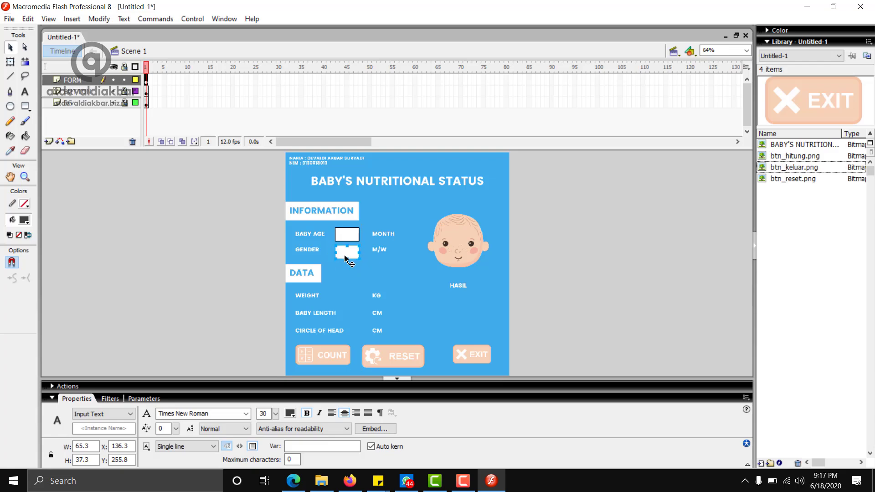
Step: Paste further copies of the input field beside WEIGHT and BABY LENGTH, and stack two more below HASIL
{"action": "key", "text": "ctrl+v"}
{"action": "left_click_drag", "start_coordinate": [399, 264], "coordinate": [348, 299]}
{"action": "key", "text": "ctrl+v"}
{"action": "left_click_drag", "start_coordinate": [398, 264], "coordinate": [347, 323]}
{"action": "key", "text": "ctrl+v"}
{"action": "left_click_drag", "start_coordinate": [397, 273], "coordinate": [462, 327]}
{"action": "left_click", "coordinate": [581, 265]}
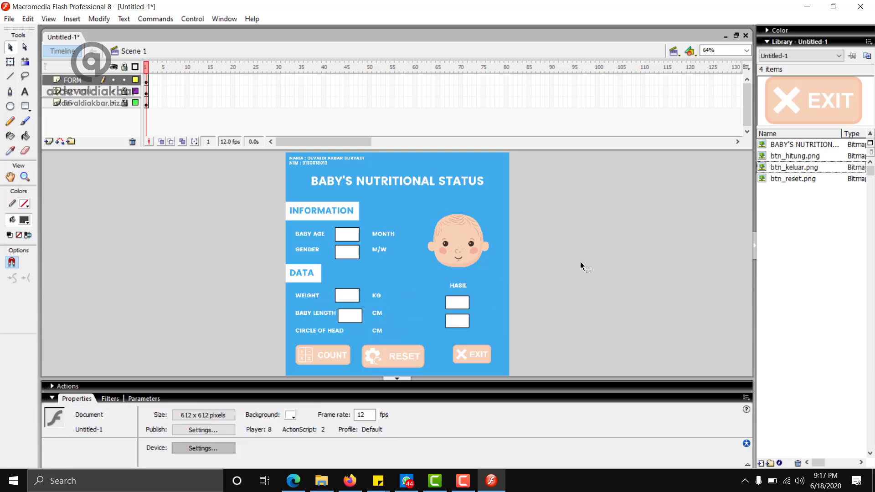